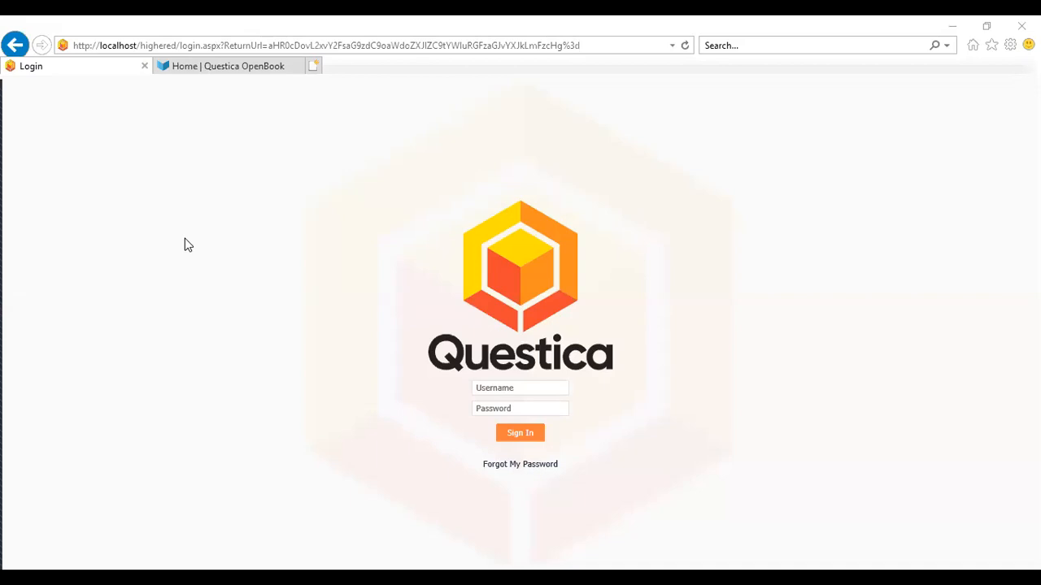
# Sign in to Questica with the account username and password
pyautogui.click(514, 388)
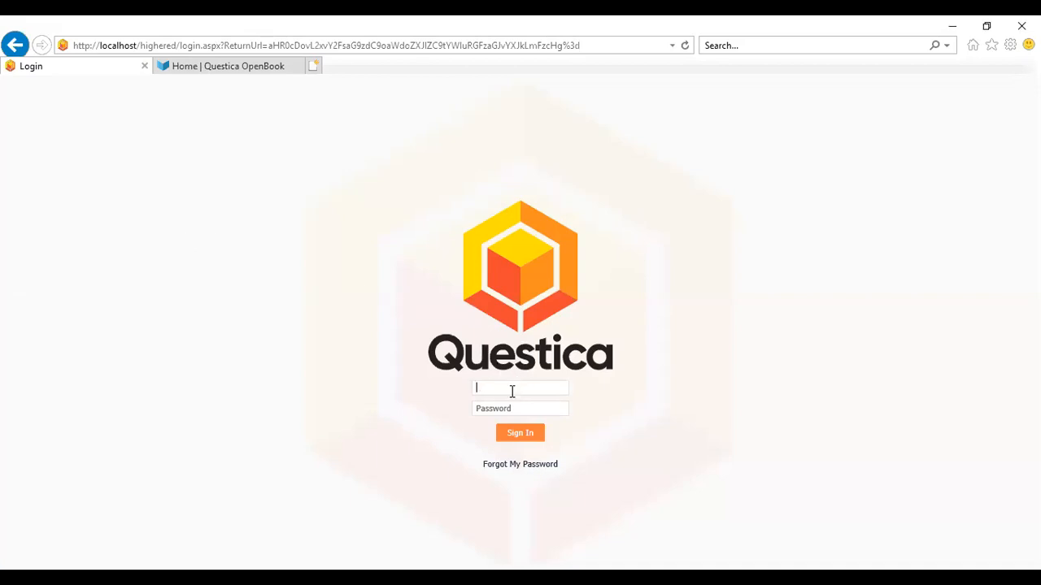
pyautogui.click(502, 409)
pyautogui.click(520, 435)
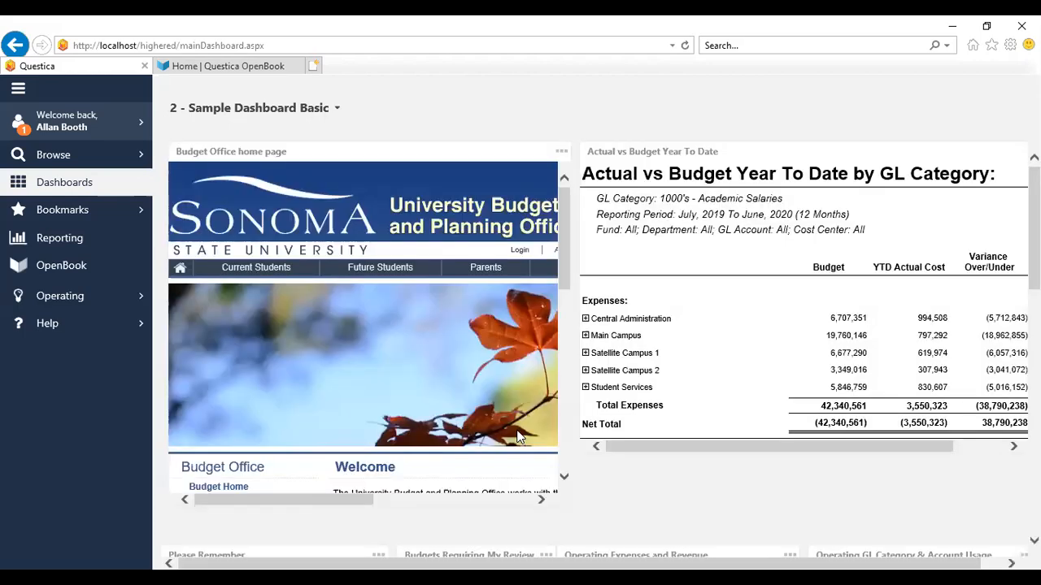
# Open the Contact page inside the Budget Office home page widget on the dashboard
pyautogui.scroll(-3, 374, 258)
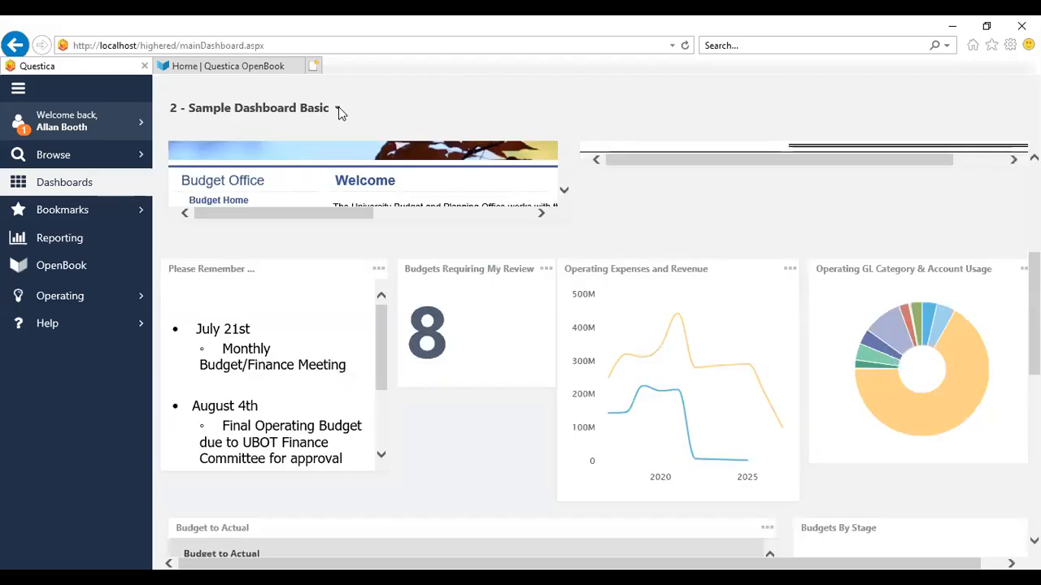
pyautogui.click(337, 109)
pyautogui.click(338, 109)
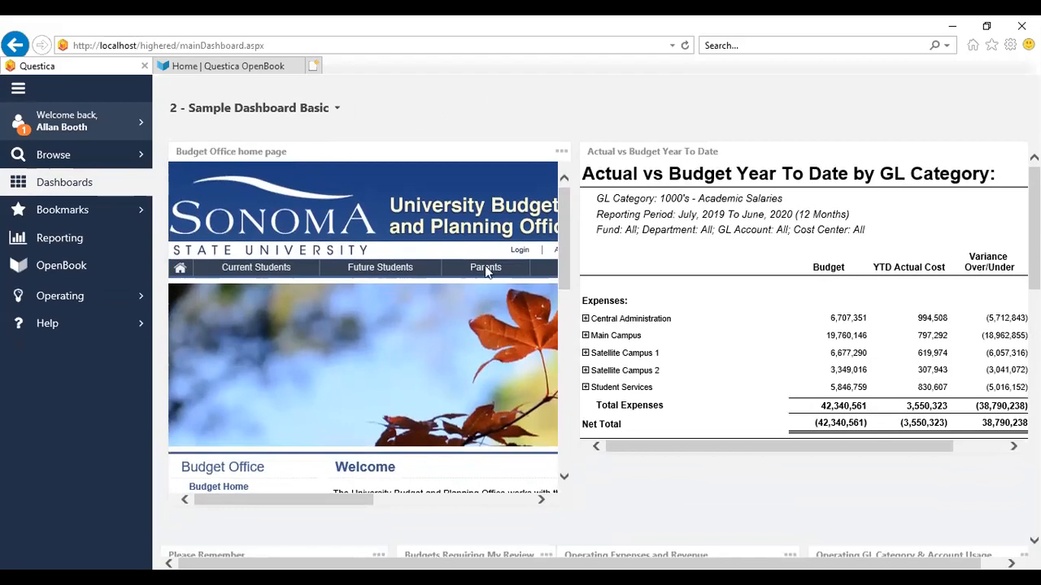
pyautogui.scroll(-4, 565, 391)
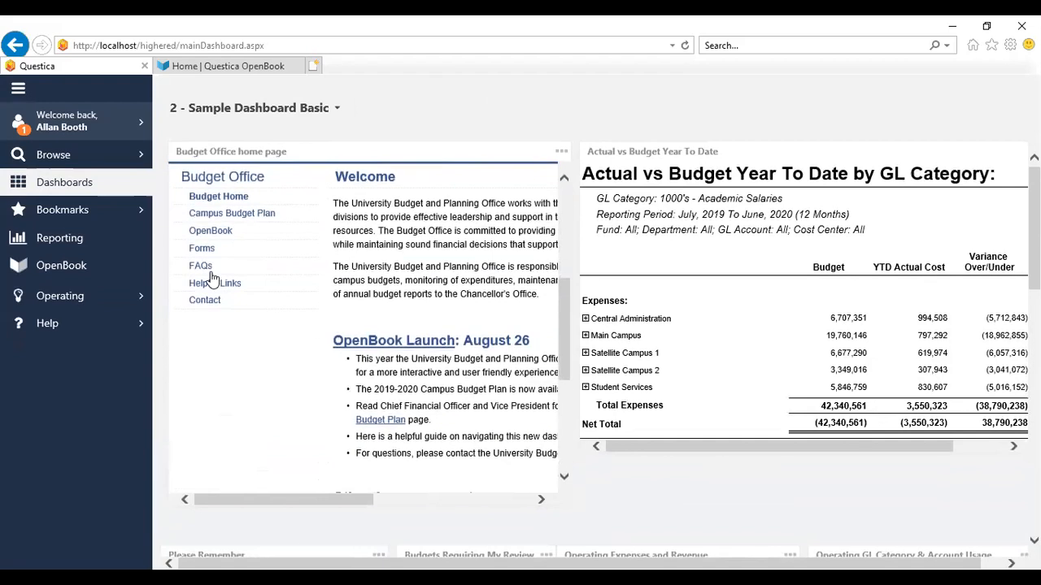
pyautogui.click(207, 302)
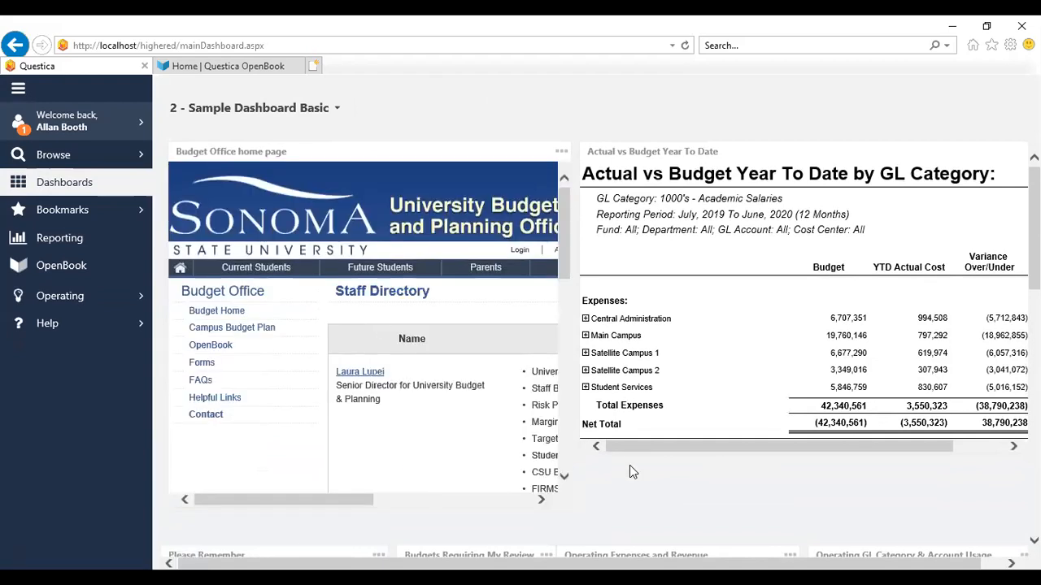
# Scroll through the Sample Dashboard Basic to review its widgets and charts
pyautogui.scroll(-1, 629, 465)
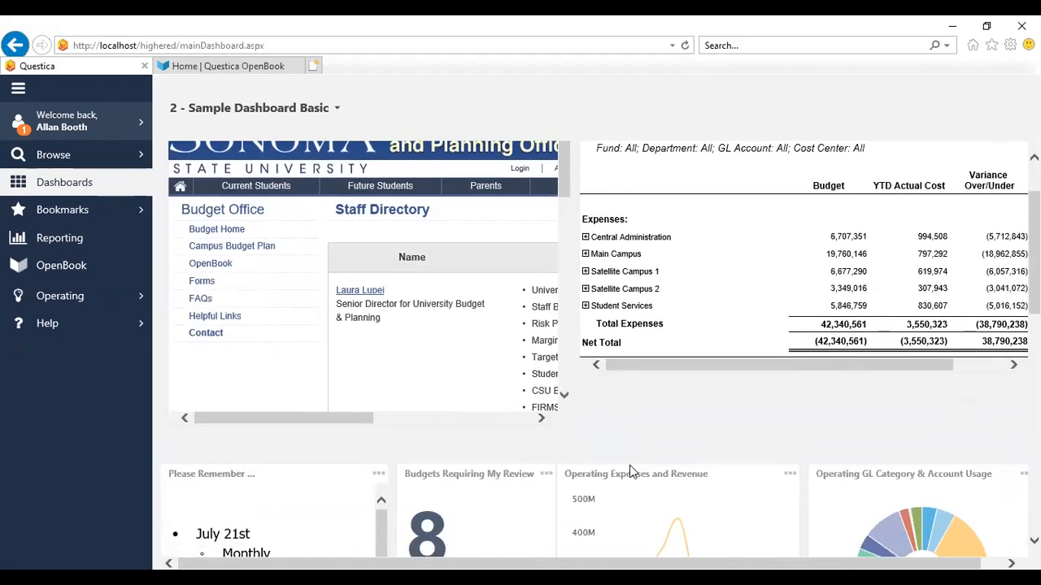
pyautogui.scroll(-1, 630, 465)
pyautogui.scroll(-1, 629, 465)
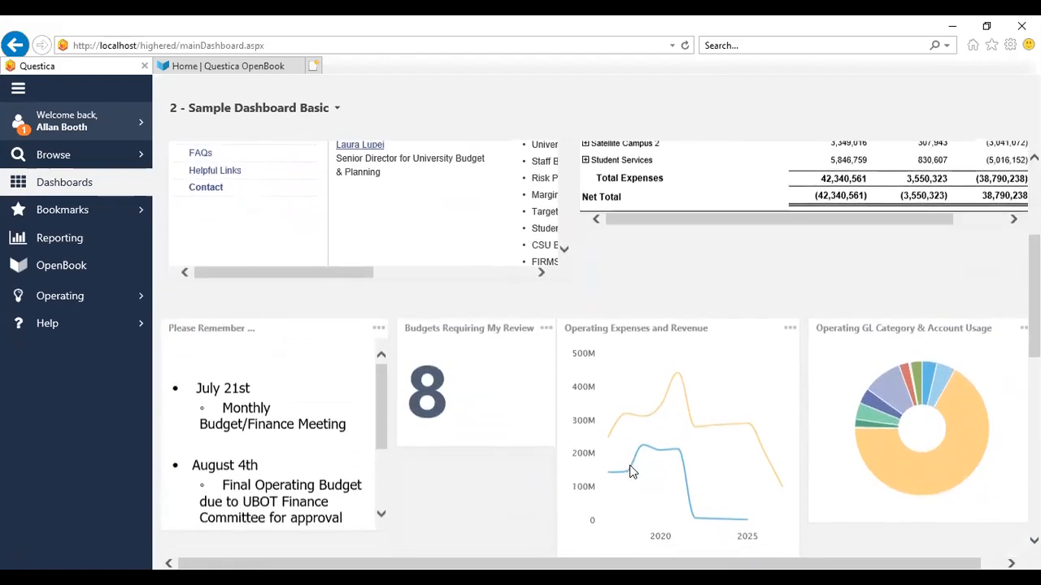
pyautogui.scroll(-1, 629, 472)
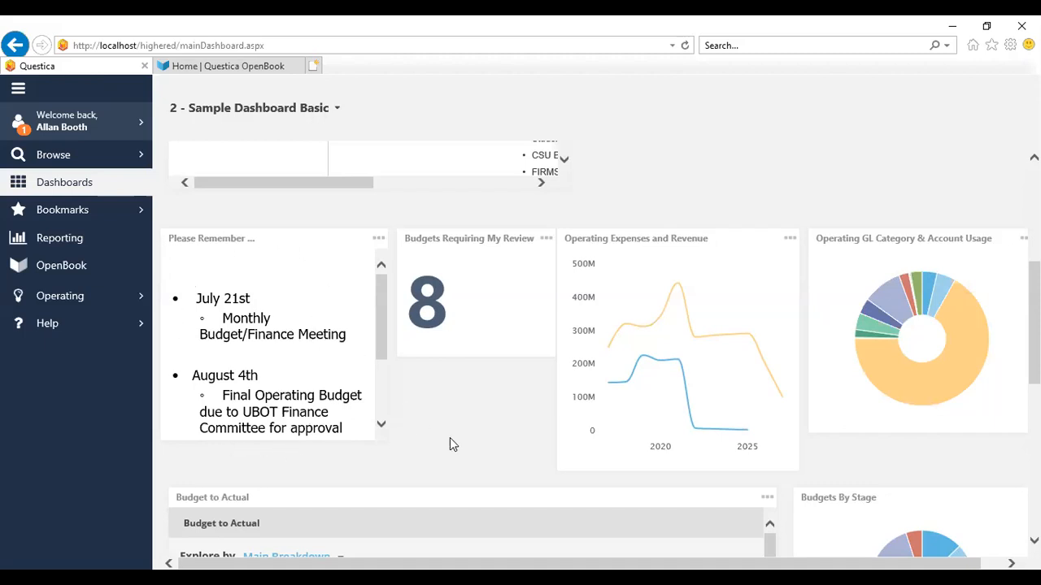
pyautogui.scroll(-3, 450, 439)
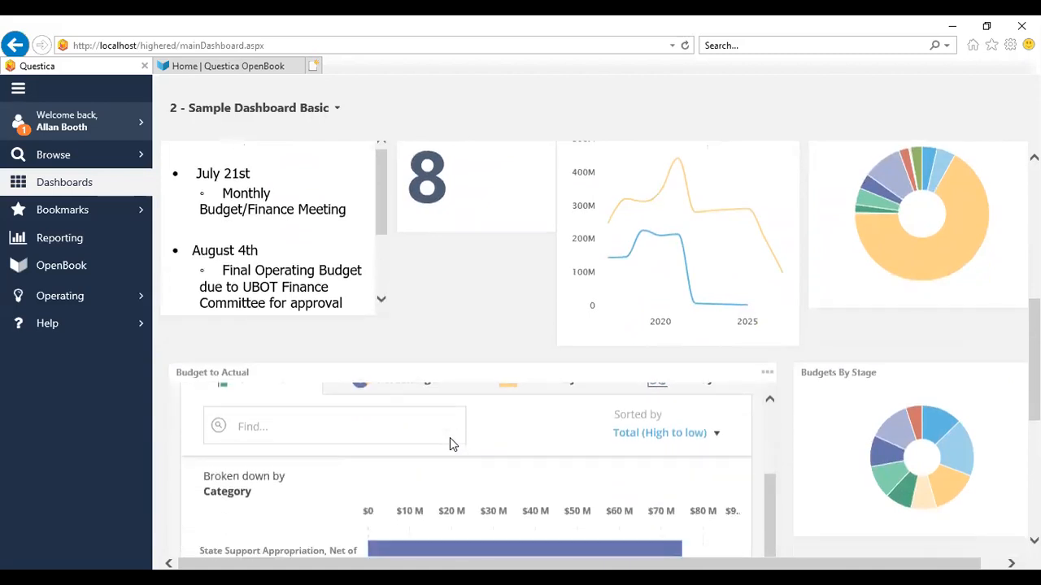
pyautogui.scroll(-3, 453, 444)
pyautogui.scroll(-2, 453, 444)
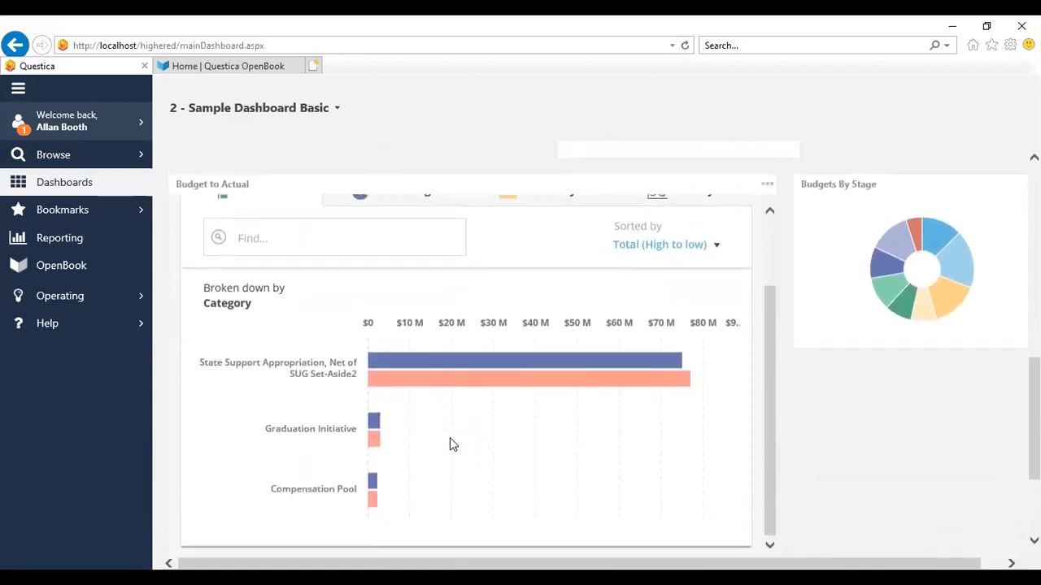
pyautogui.scroll(8, 453, 444)
pyautogui.scroll(4, 450, 444)
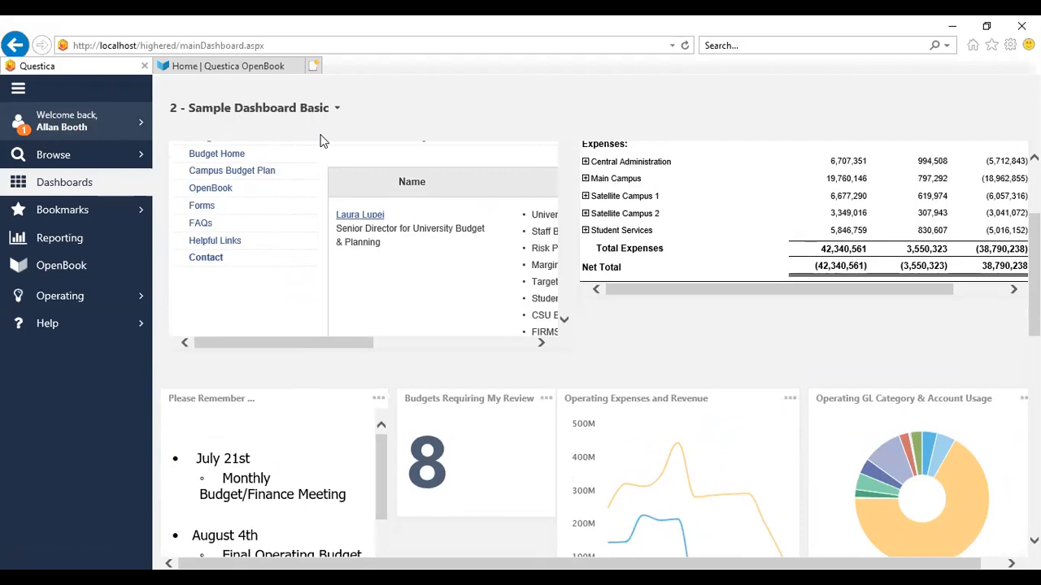
pyautogui.click(123, 210)
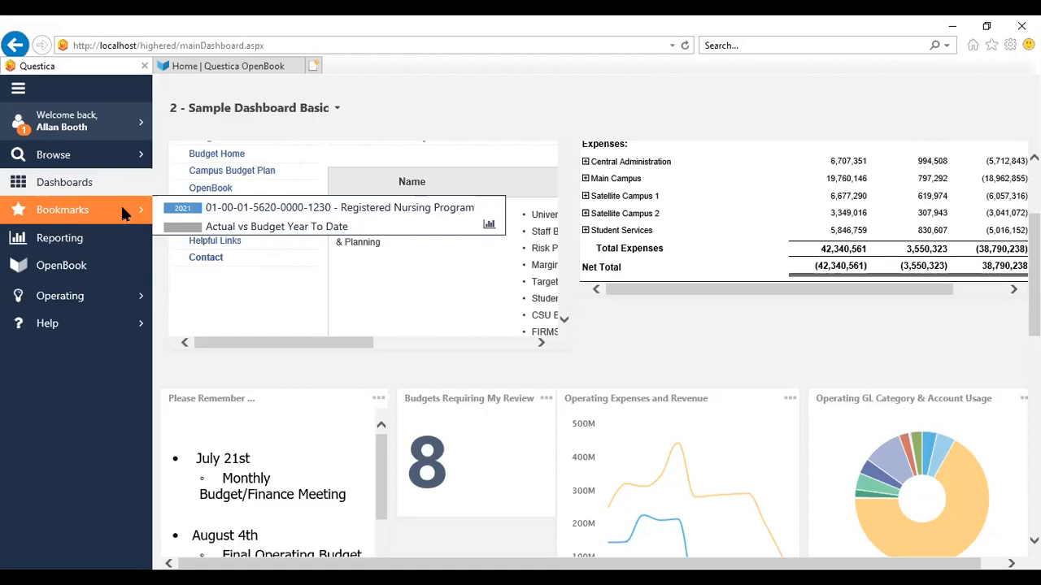
pyautogui.click(237, 212)
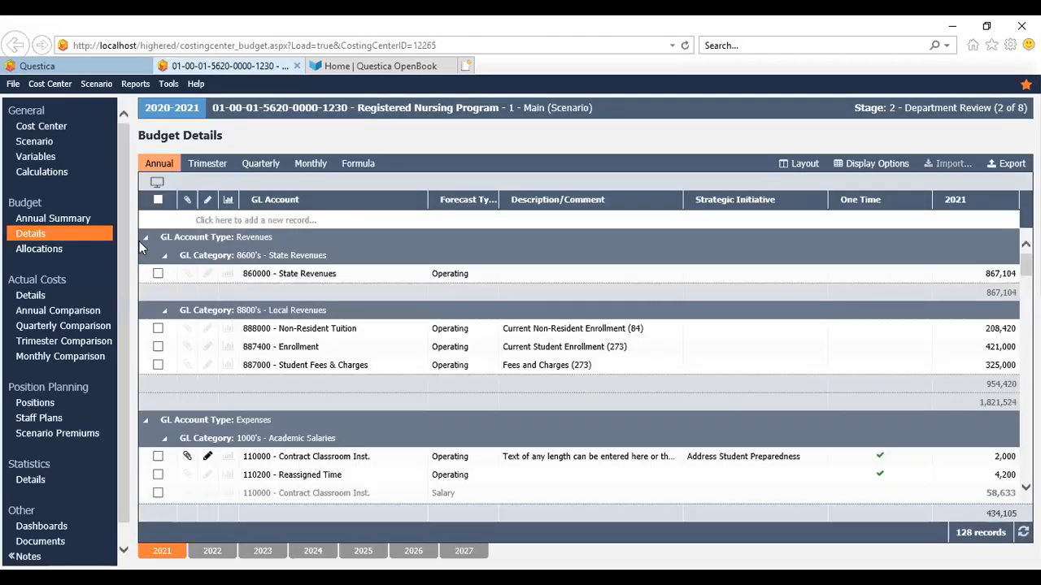
# Review the cost center's Annual Summary, then scroll through its Budget Details lines
pyautogui.click(81, 219)
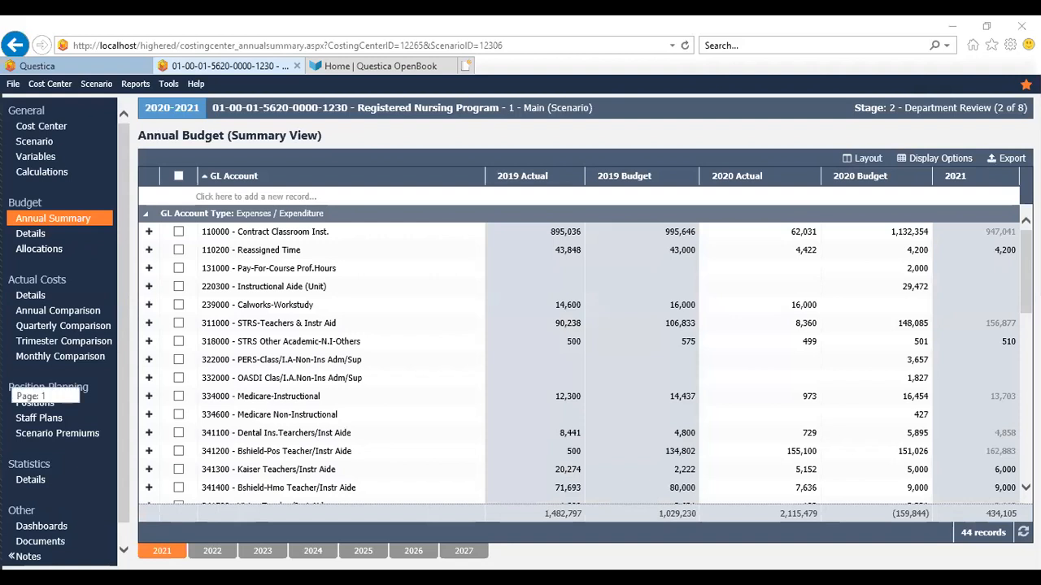
pyautogui.click(33, 234)
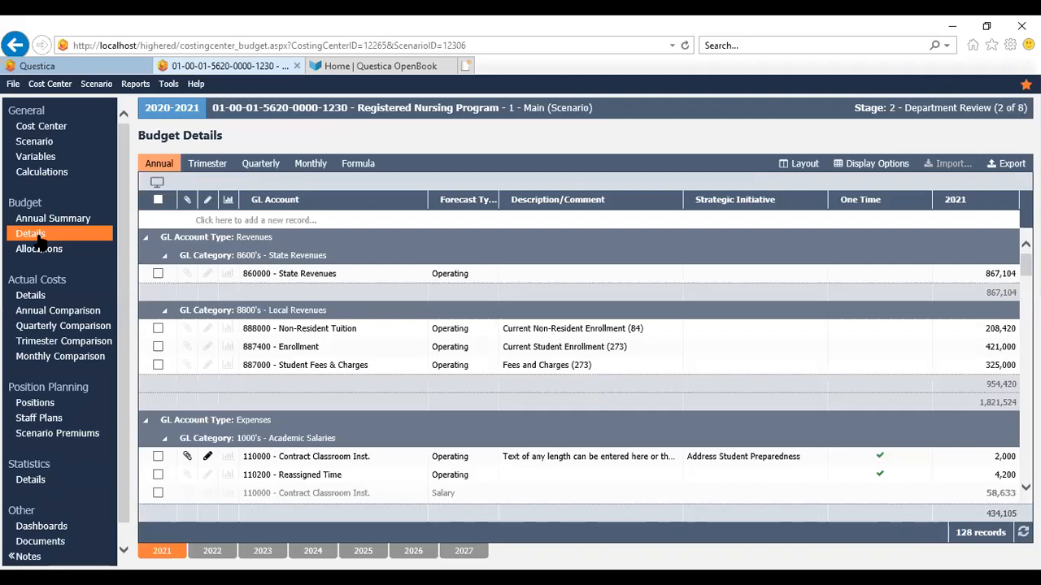
pyautogui.scroll(-6, 41, 243)
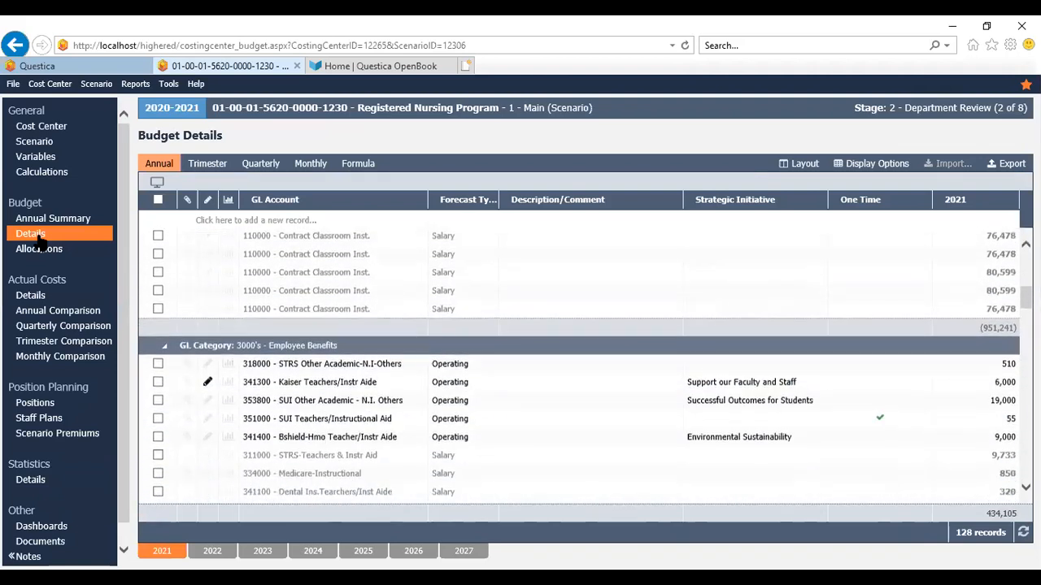
pyautogui.scroll(-6, 40, 242)
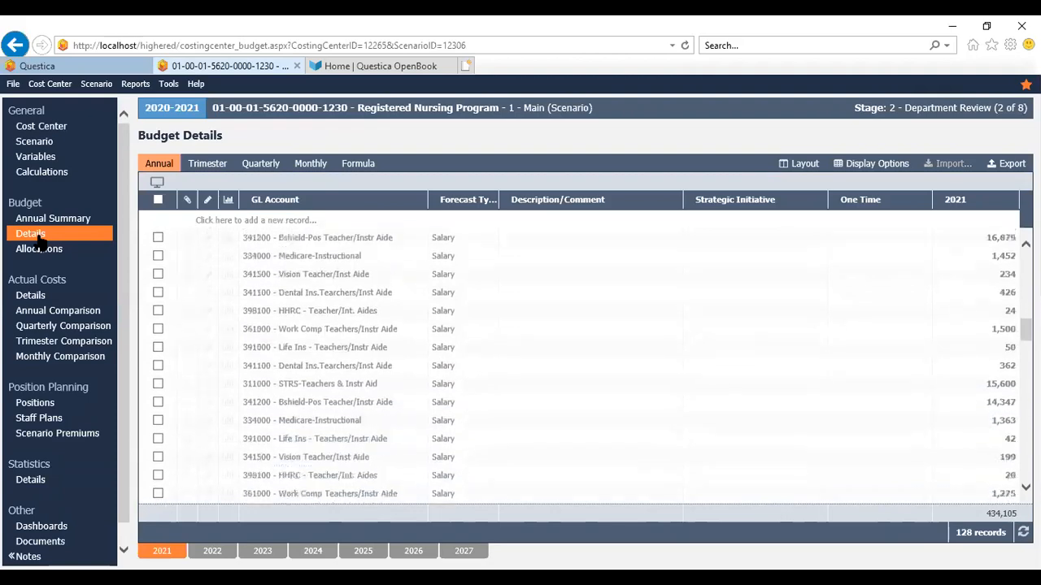
pyautogui.scroll(-6, 41, 242)
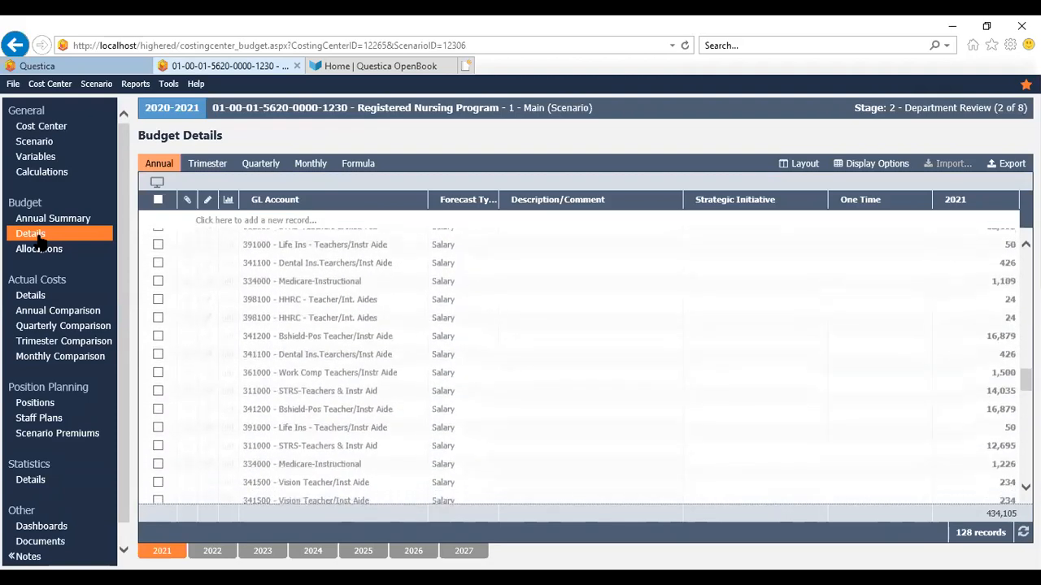
pyautogui.scroll(-6, 41, 242)
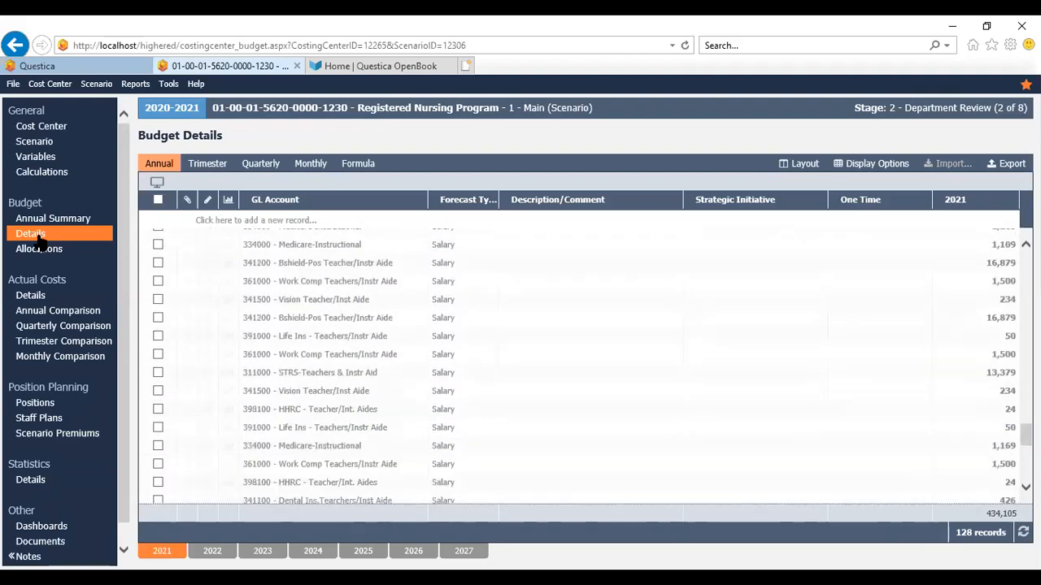
pyautogui.scroll(-6, 39, 242)
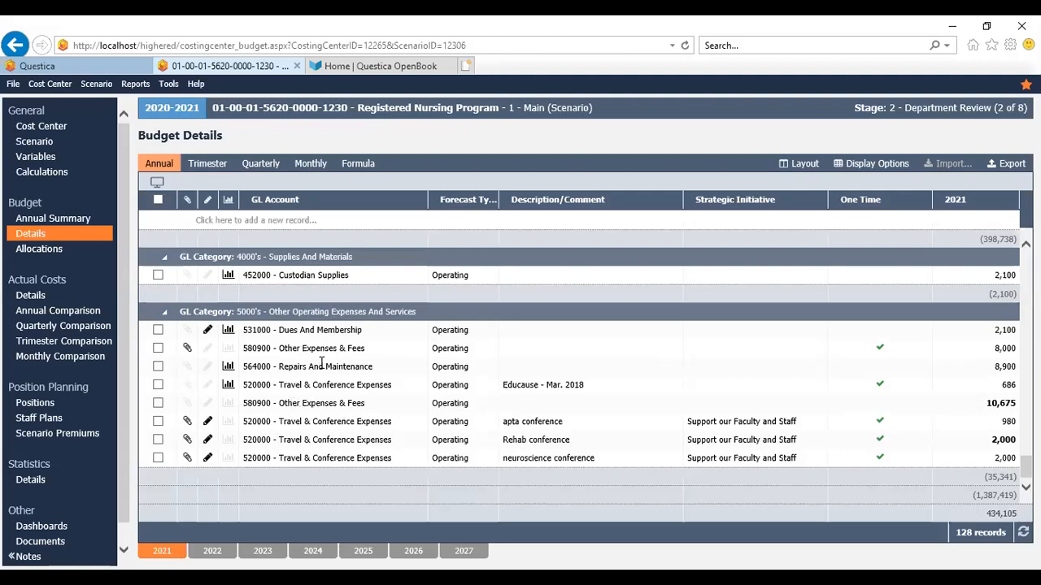
# Add a new budget line with GL account 520000 - Travel & Conference Expenses
pyautogui.click(307, 219)
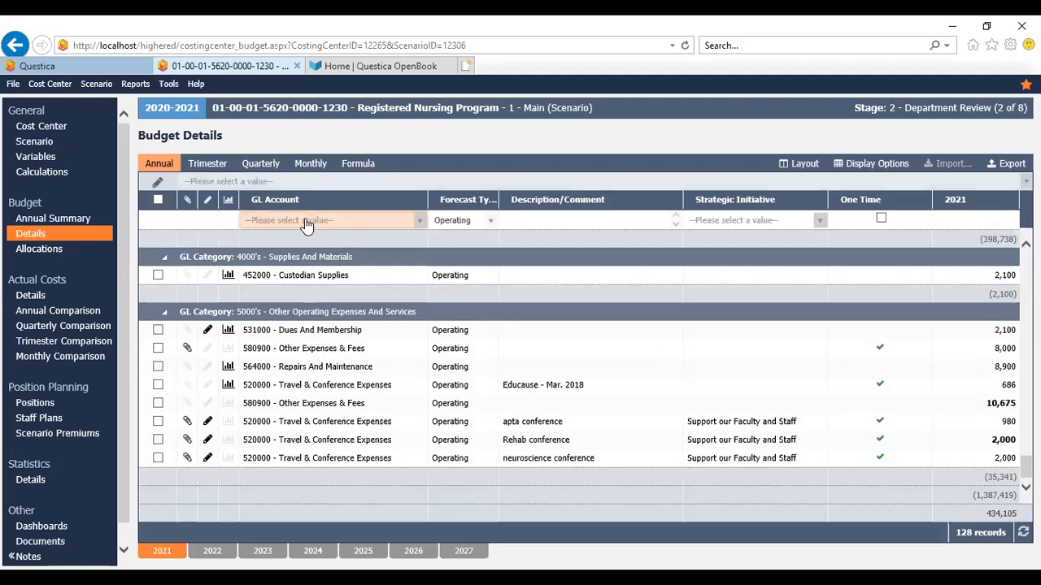
pyautogui.click(418, 220)
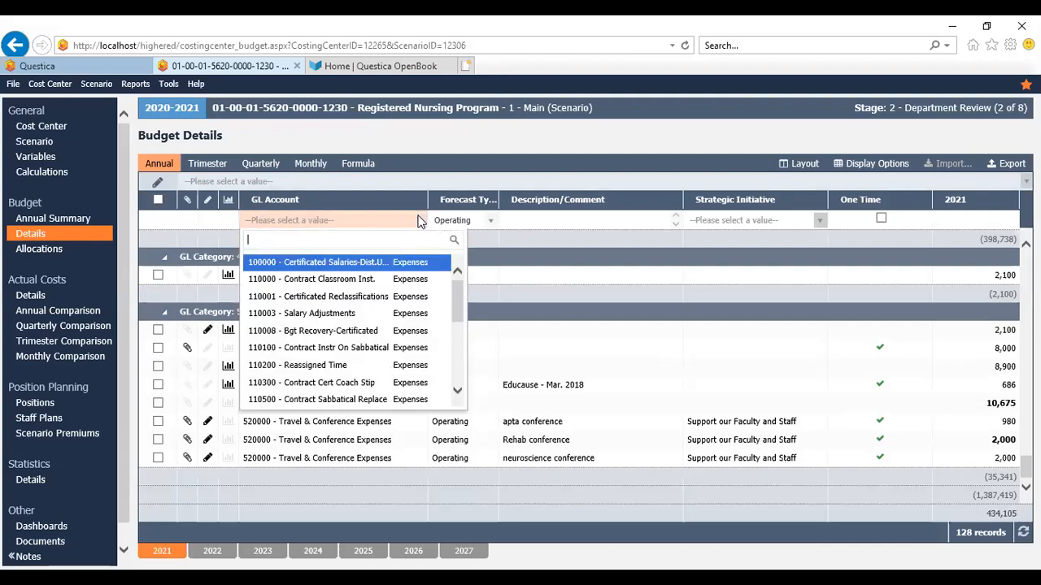
pyautogui.write('travel')
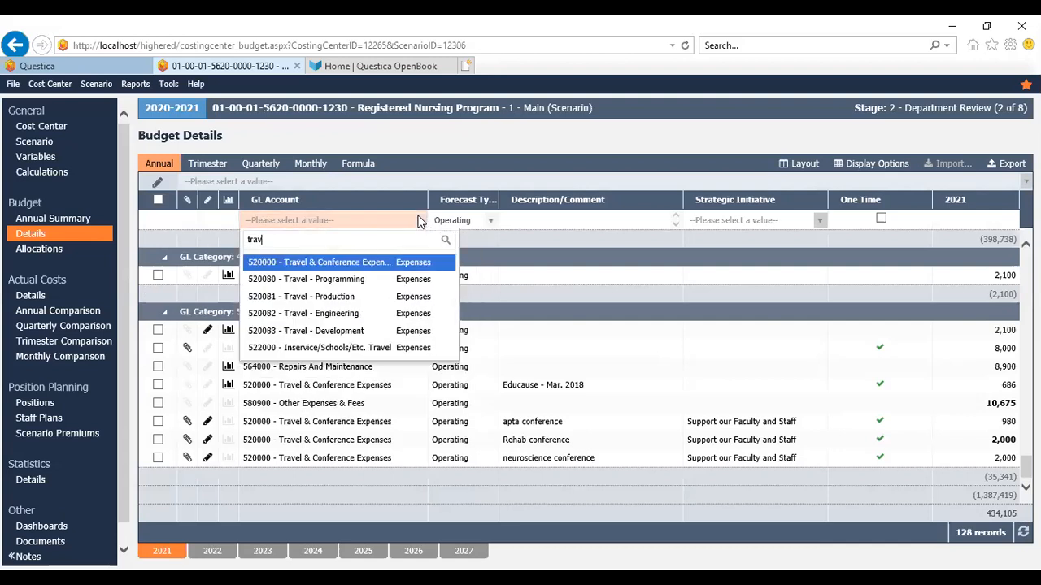
pyautogui.click(334, 263)
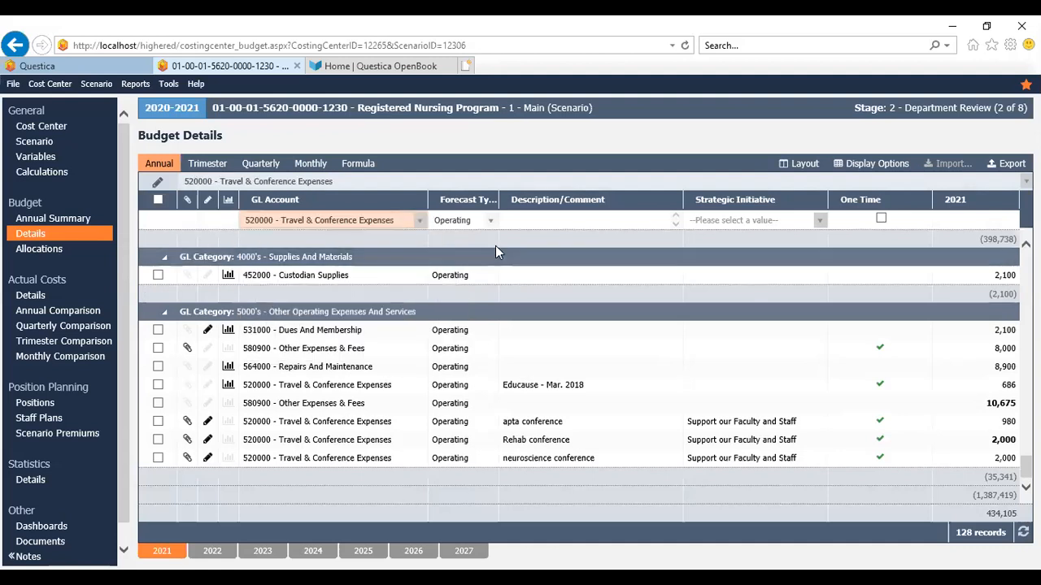
# Describe the new line as nursing conference and set its strategic initiative to Support our Faculty and Staff
pyautogui.click(537, 220)
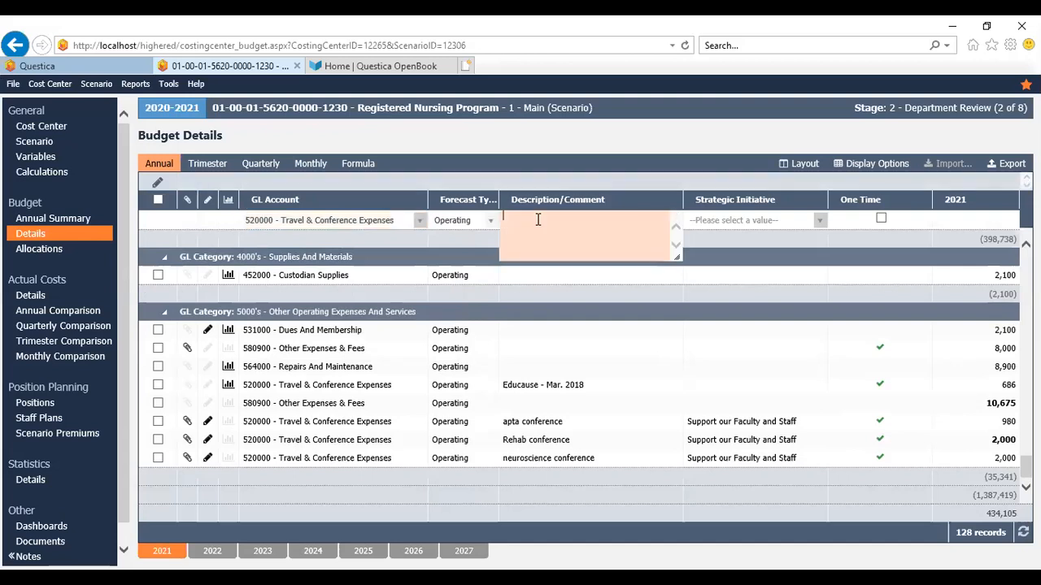
pyautogui.write('nursing conference')
pyautogui.click(737, 220)
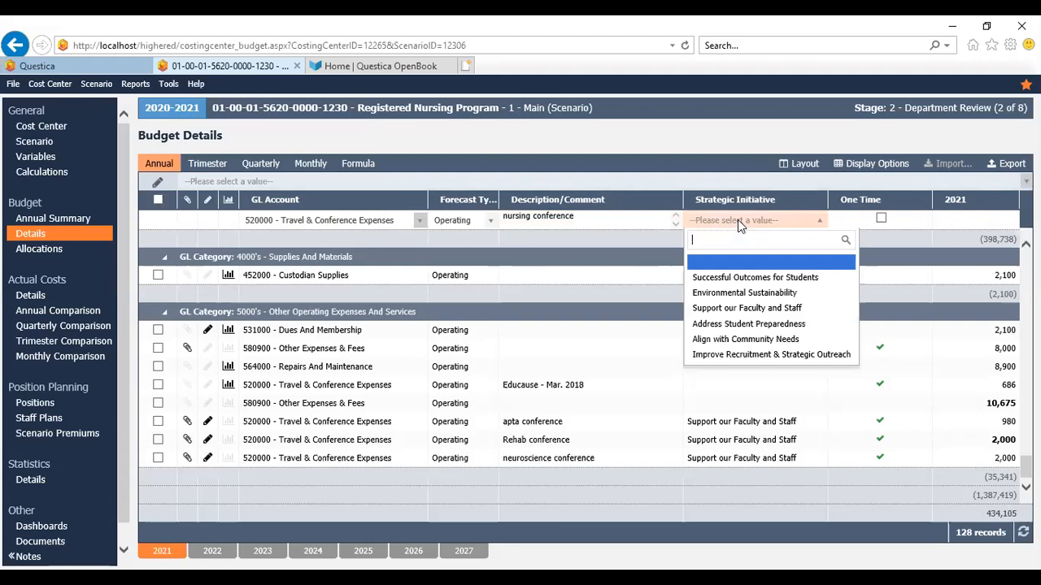
pyautogui.click(726, 308)
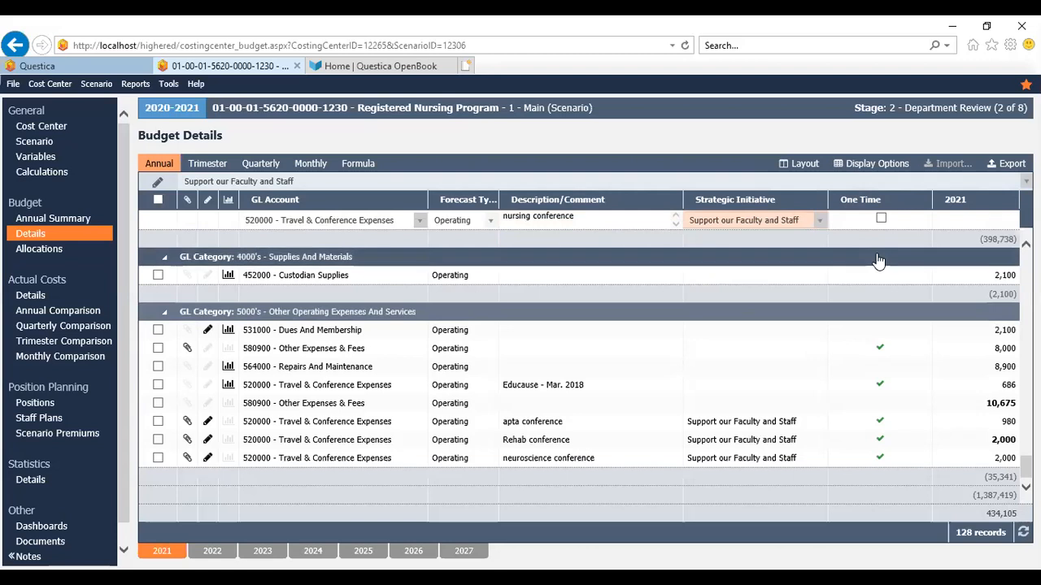
# Enter 1000 as the line's 2021 amount and save the new record
pyautogui.click(940, 216)
pyautogui.write('1000')
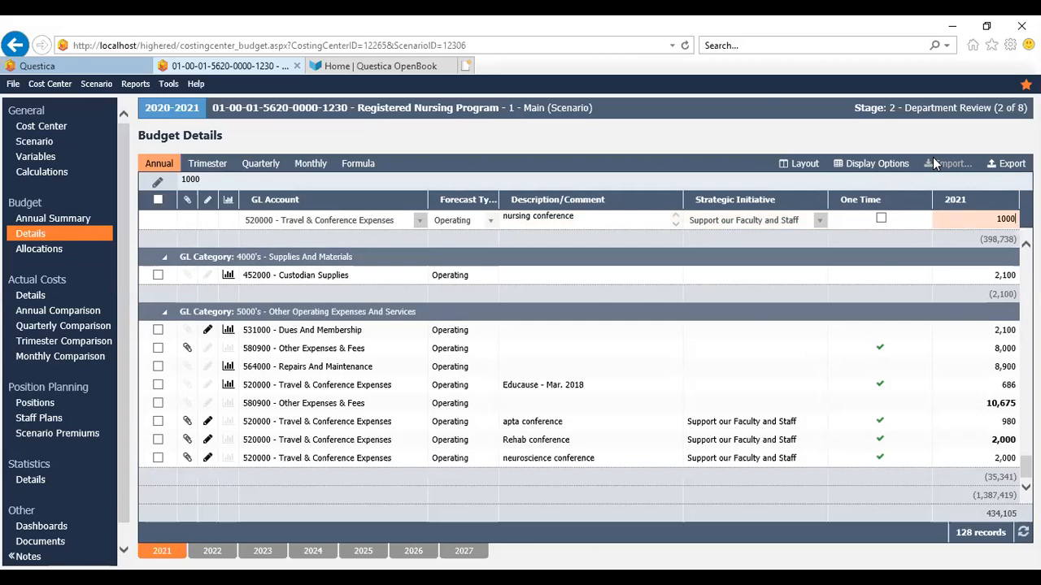
pyautogui.click(709, 151)
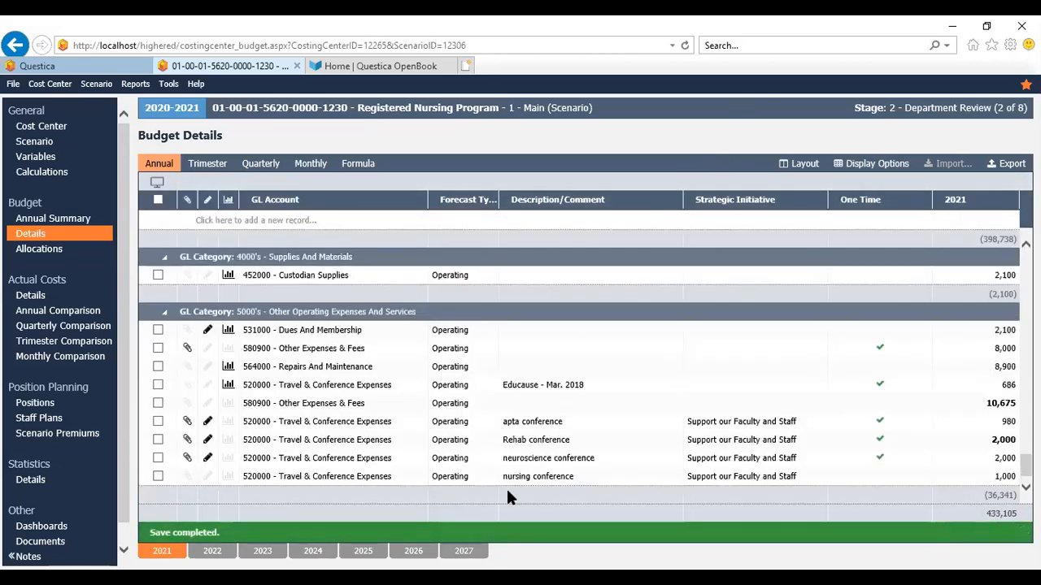
pyautogui.click(189, 478)
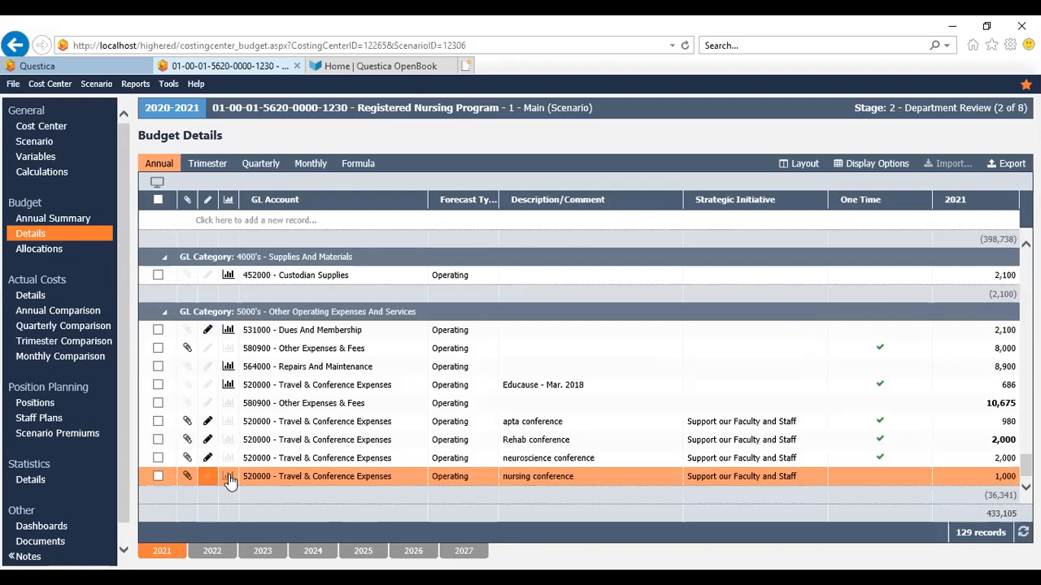
pyautogui.click(228, 367)
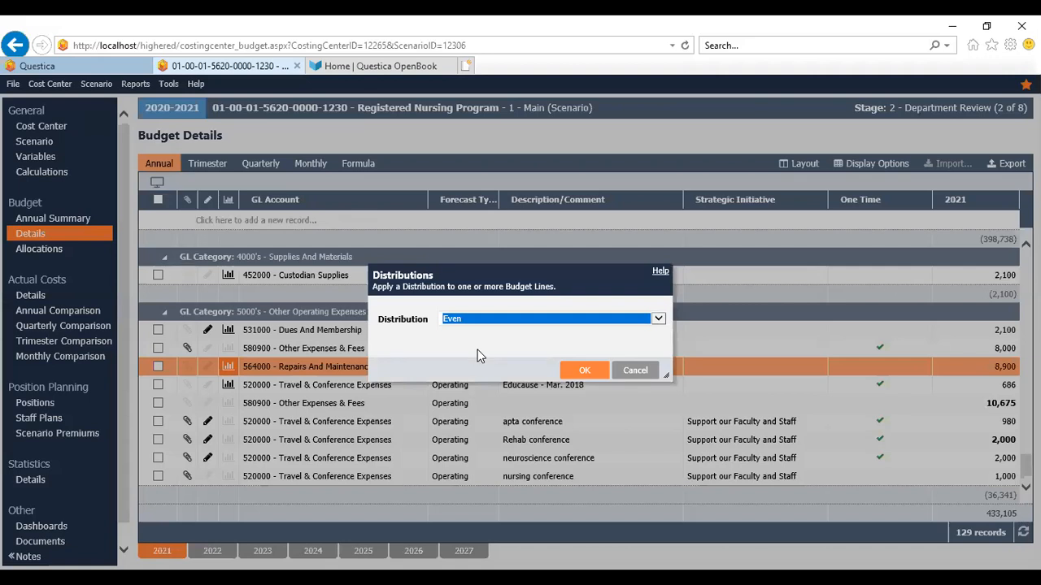
pyautogui.click(658, 319)
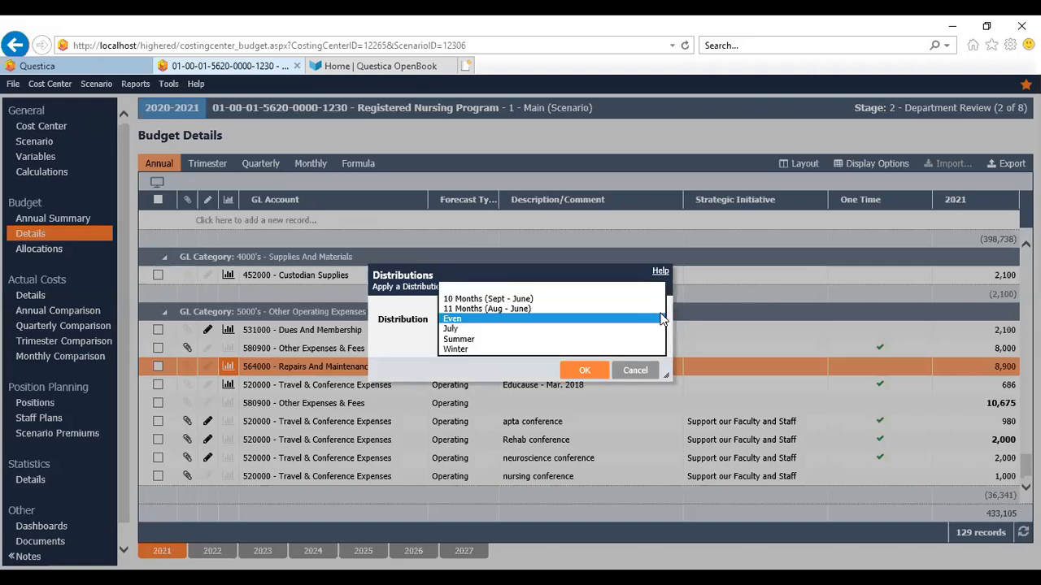
pyautogui.click(633, 372)
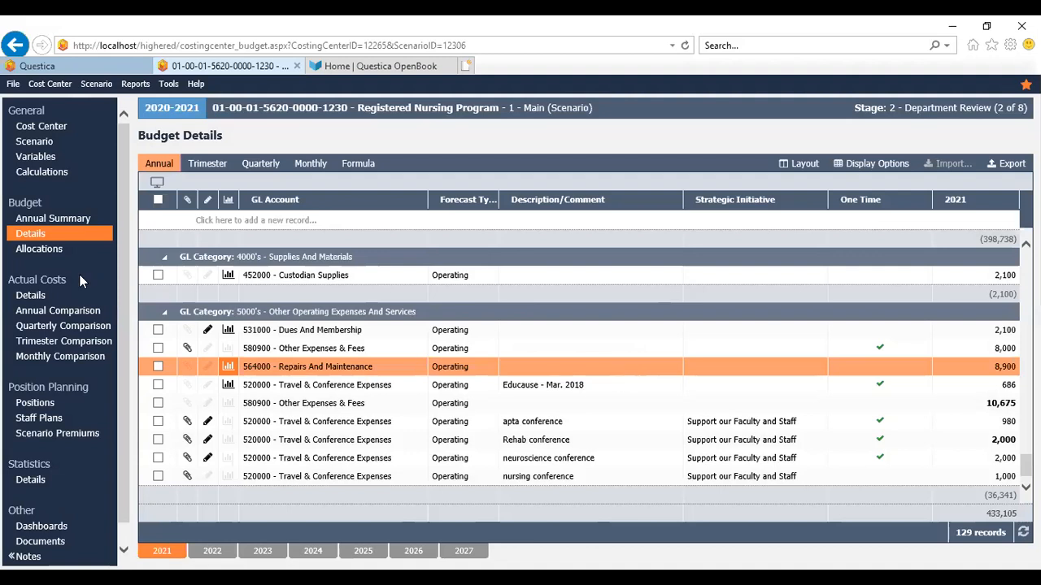
# Open the Position Allocations page for the cost center
pyautogui.click(33, 403)
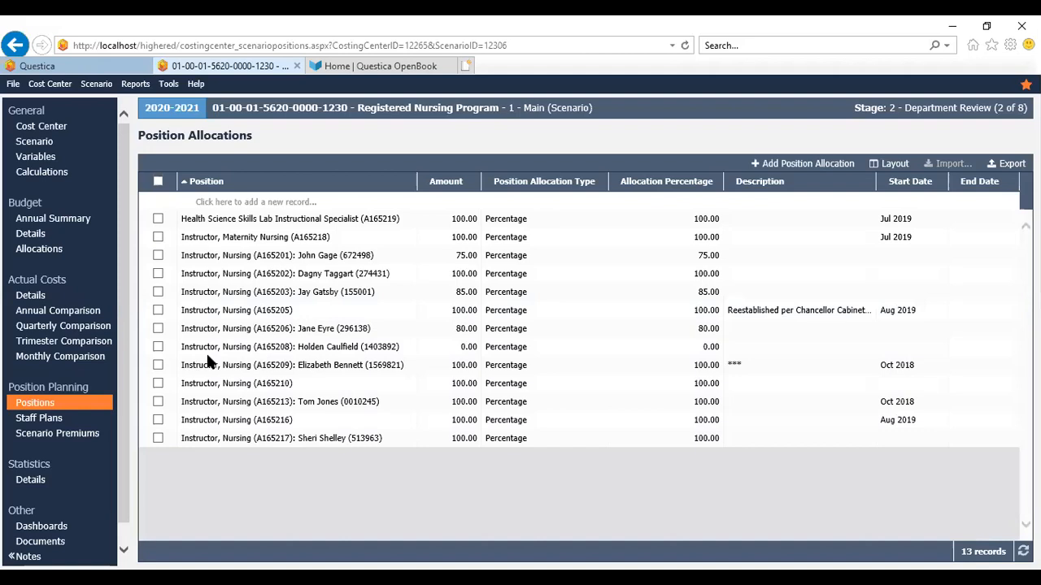
# Change the allocation amount of Instructor, Nursing (A165201) to 80 and commit the edit
pyautogui.click(460, 254)
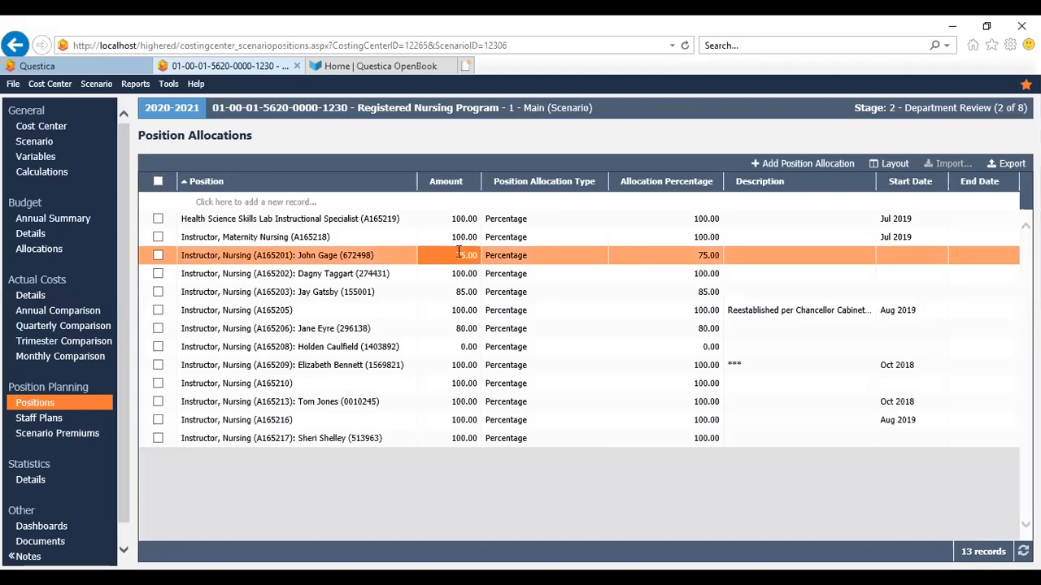
pyautogui.click(460, 253)
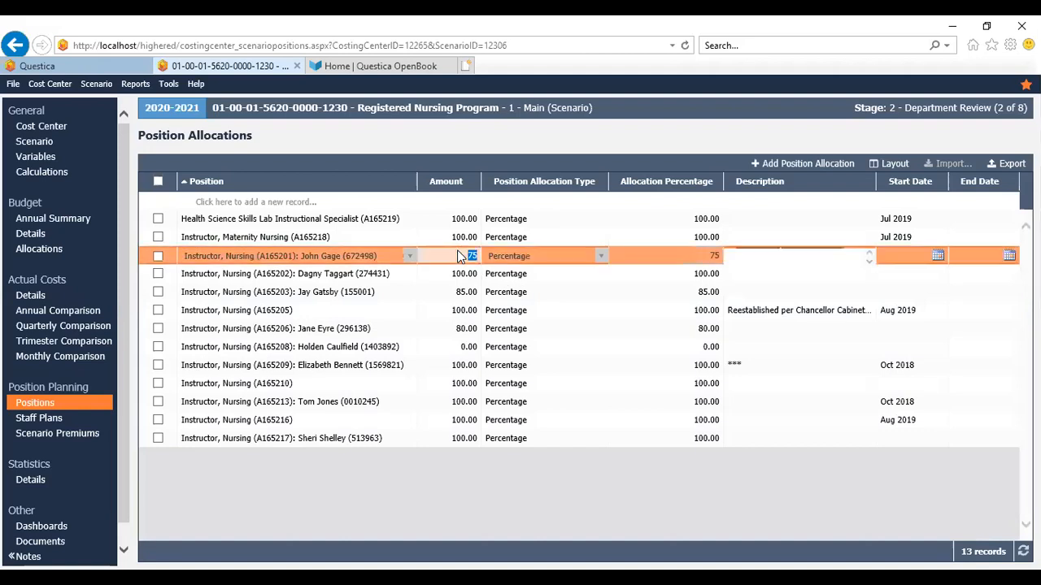
pyautogui.click(601, 257)
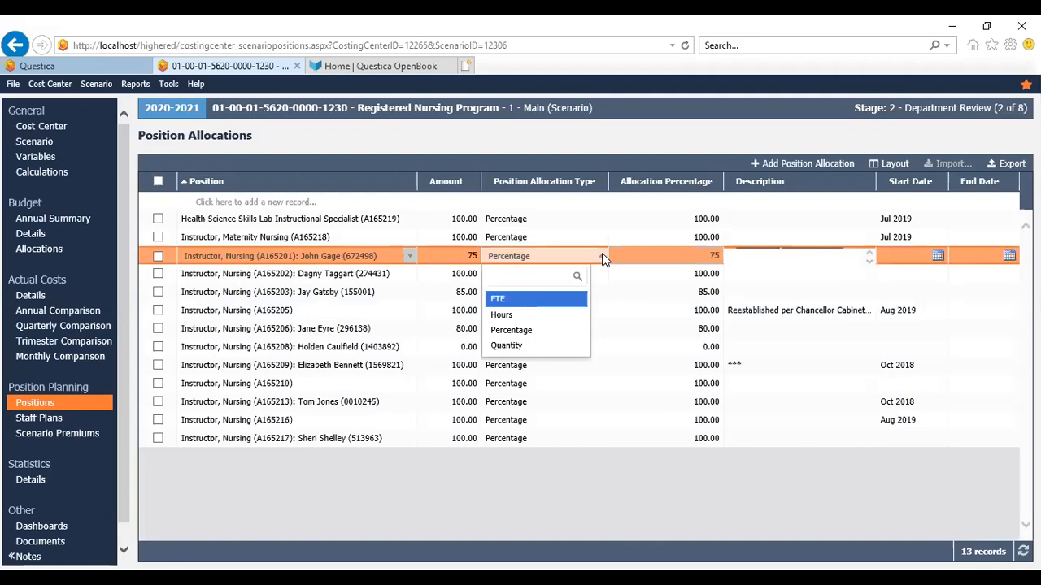
pyautogui.click(601, 257)
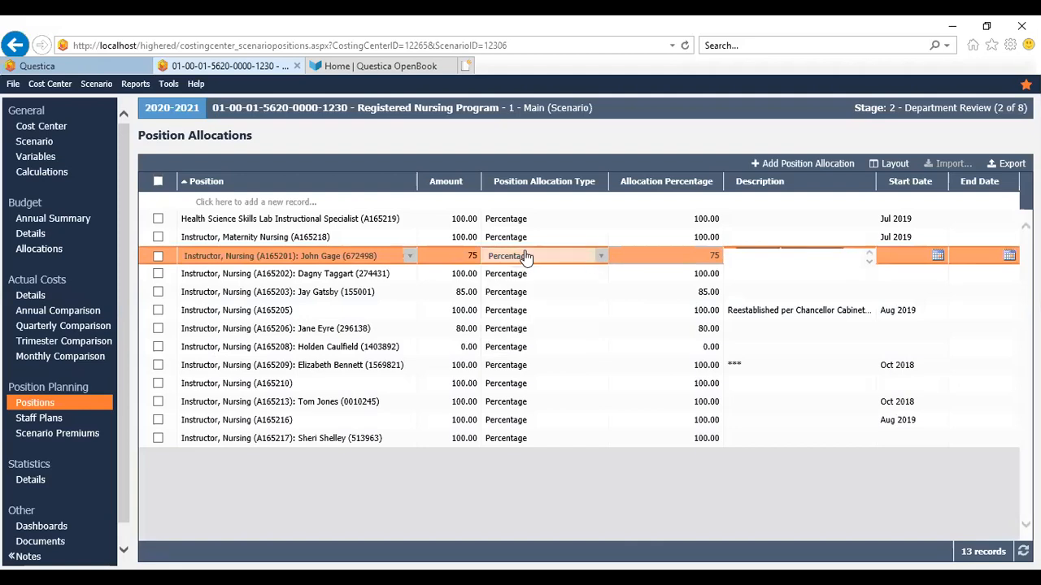
pyautogui.click(471, 257)
pyautogui.write('80')
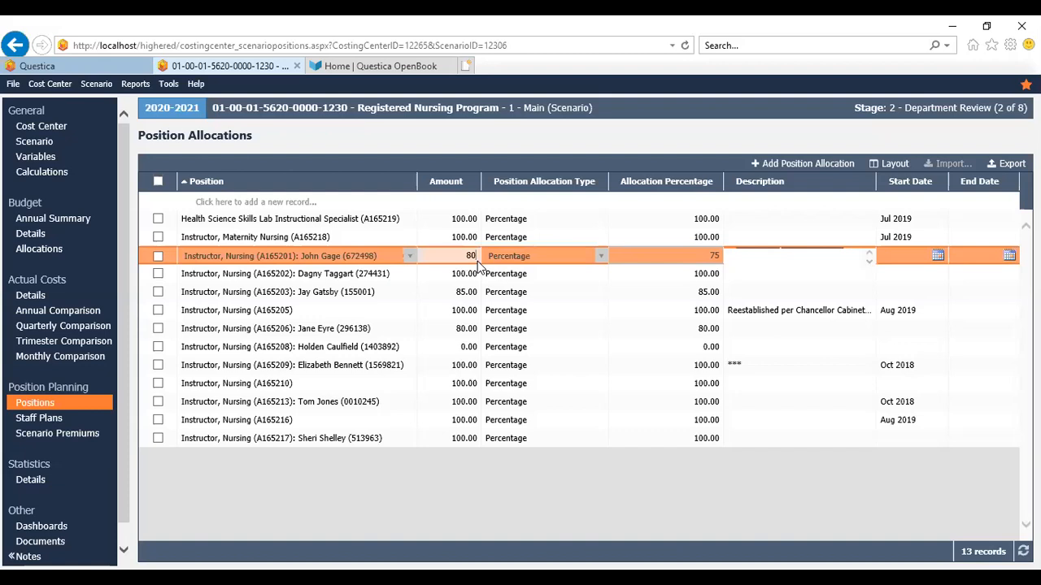
pyautogui.click(500, 498)
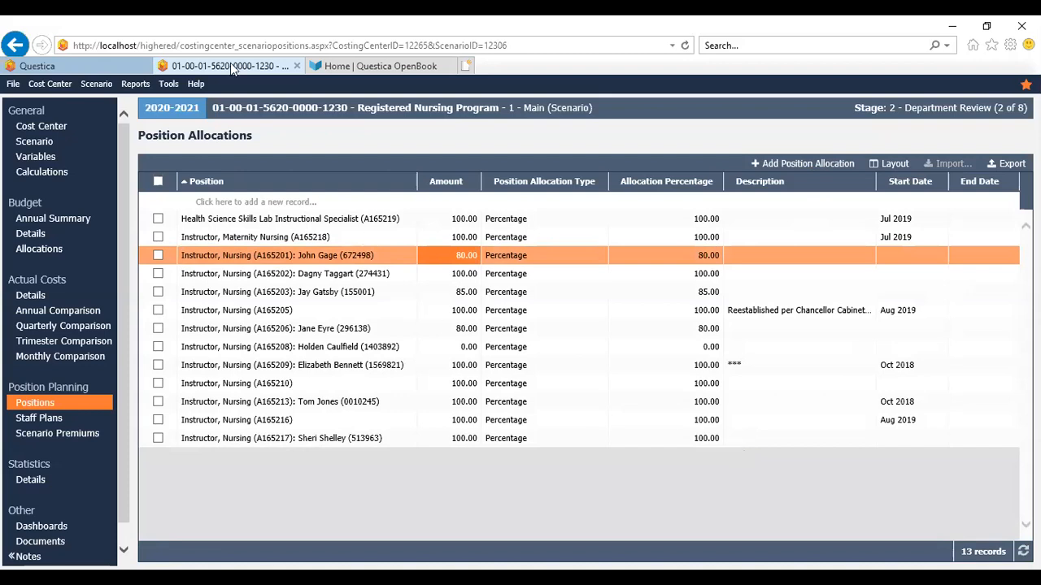
pyautogui.click(104, 89)
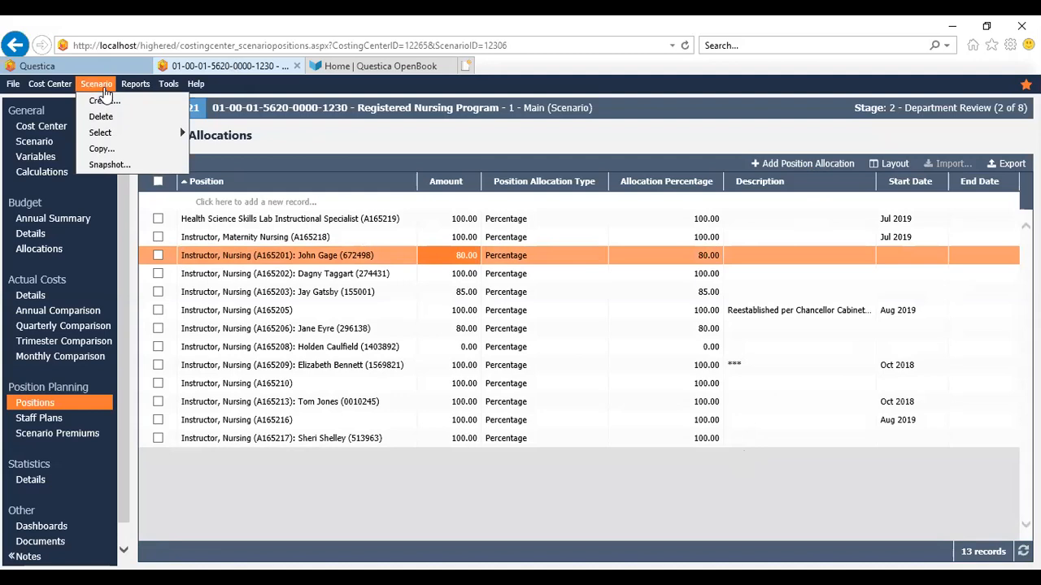
pyautogui.moveTo(98, 134)
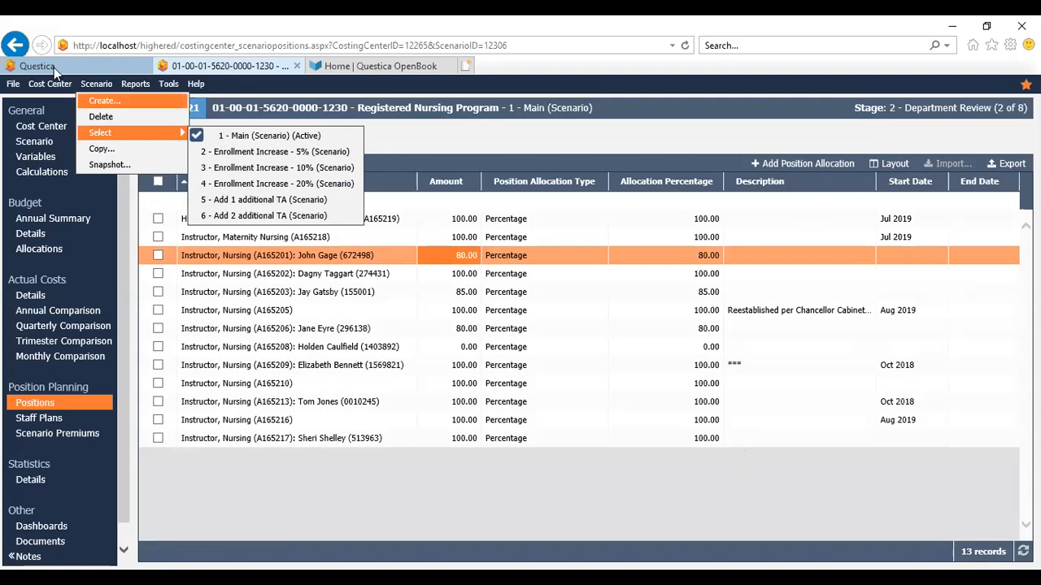
pyautogui.moveTo(55, 86)
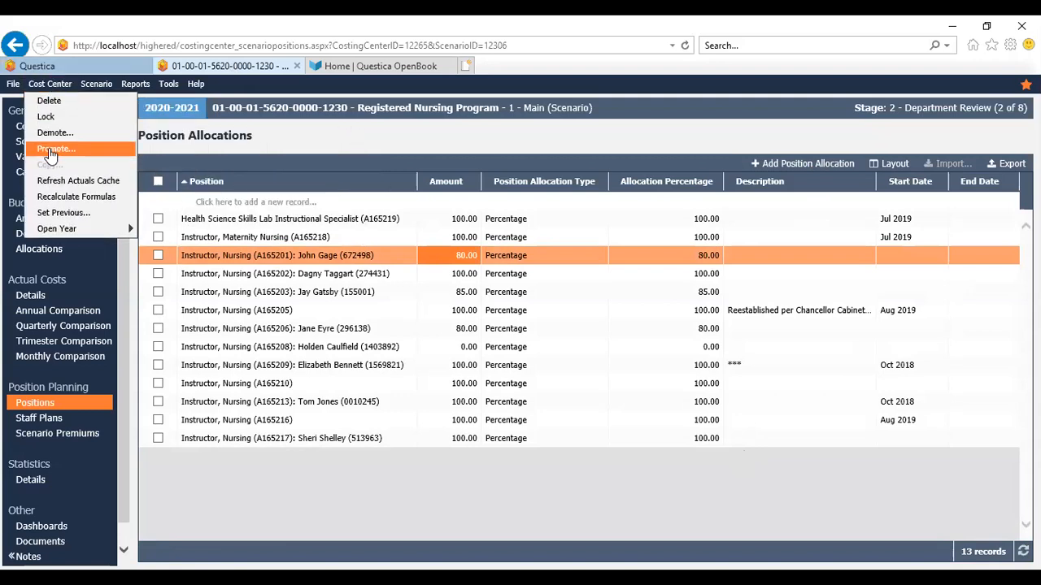
pyautogui.click(50, 152)
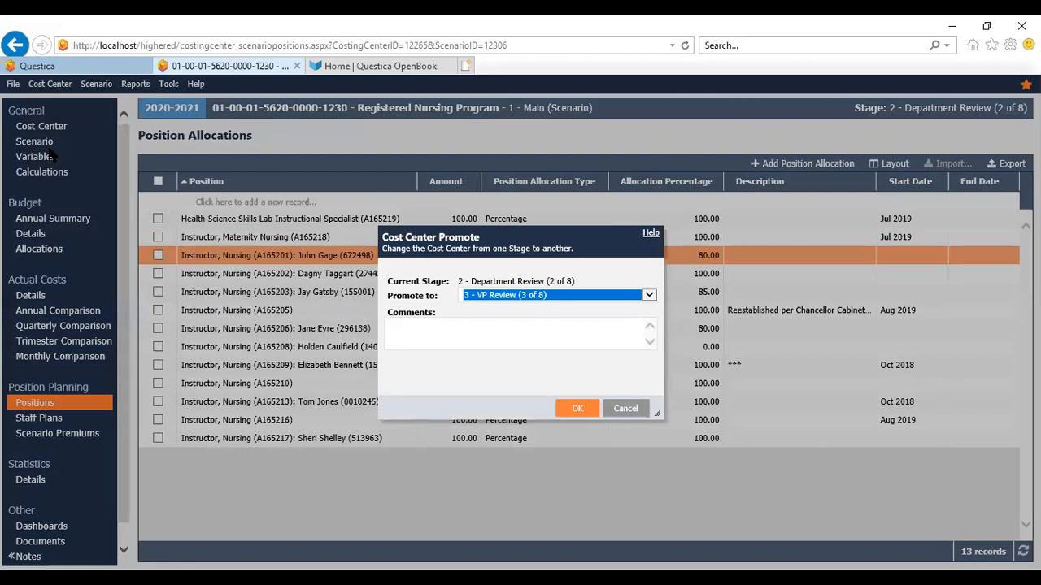
pyautogui.click(638, 413)
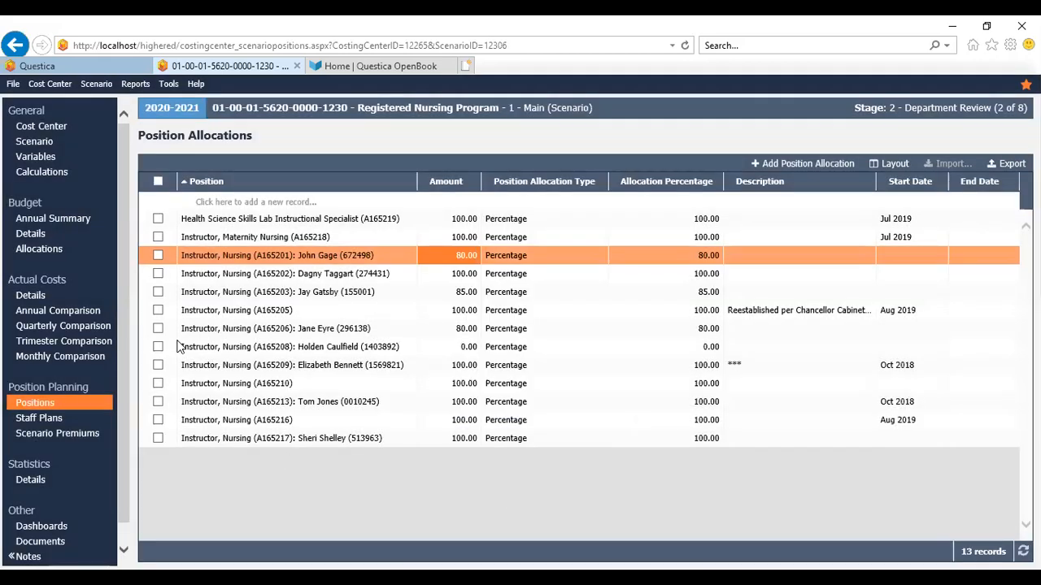
# Go back to the main dashboard and open the Change Requests page
pyautogui.click(65, 73)
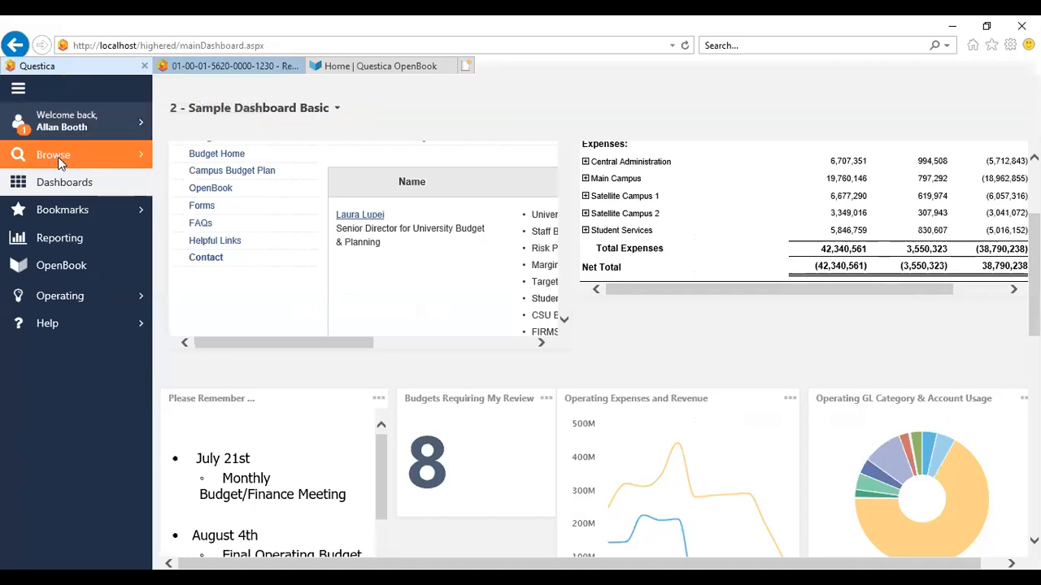
pyautogui.click(73, 300)
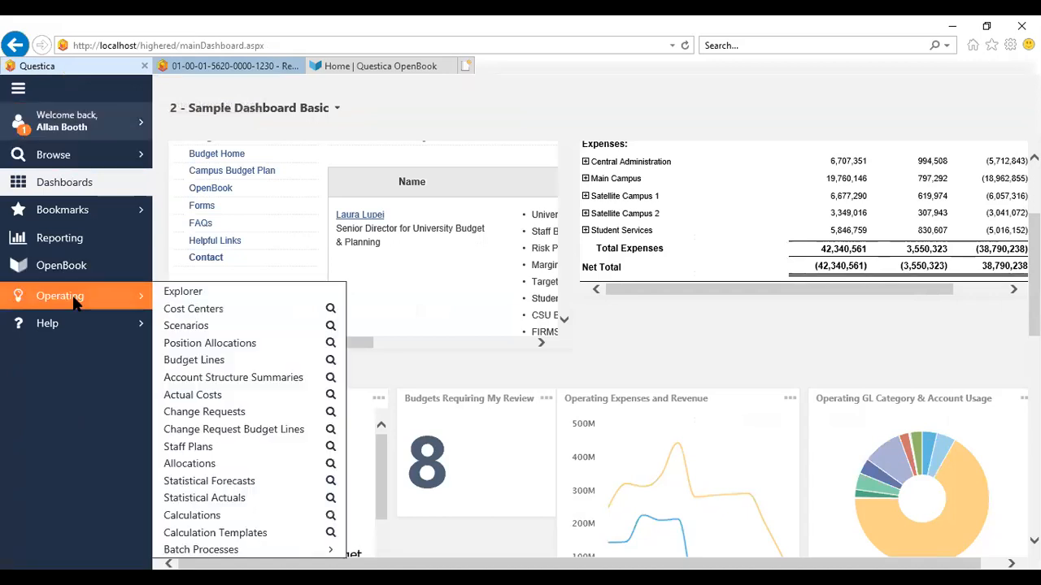
pyautogui.click(207, 413)
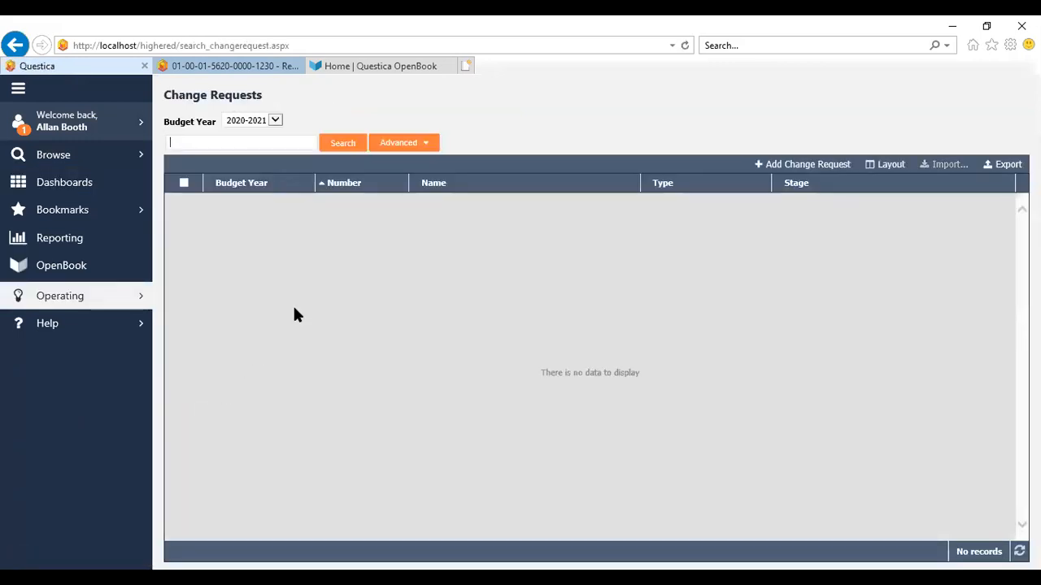
# Create a new Budget Transfers change request for department 1230 - Nursing
pyautogui.click(794, 166)
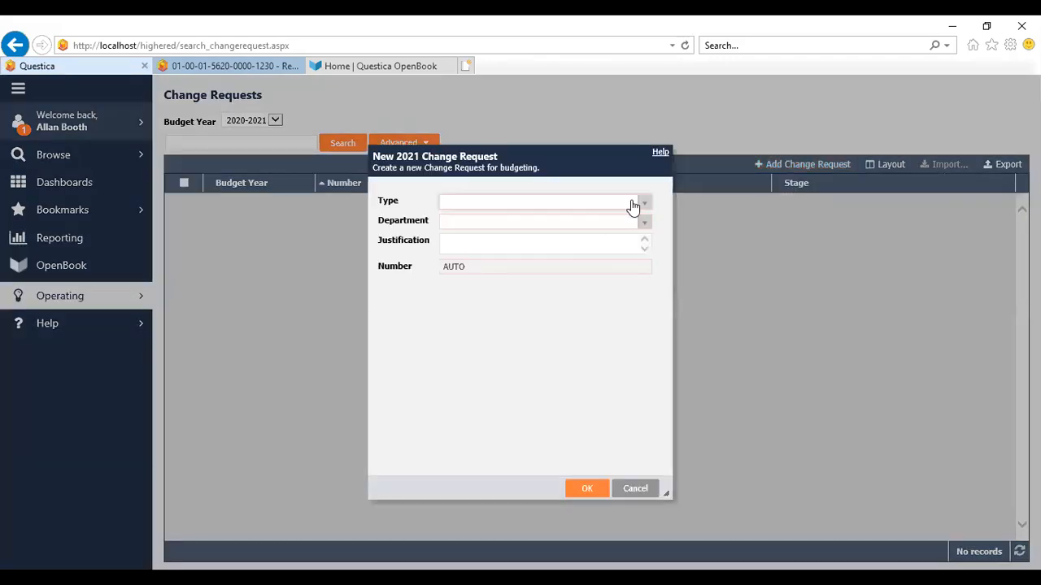
pyautogui.click(644, 203)
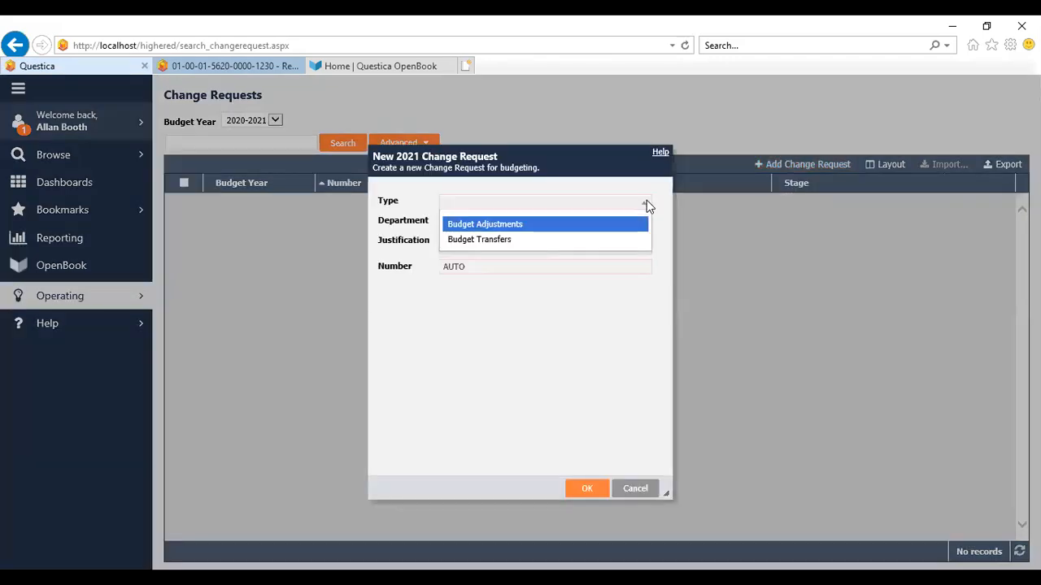
pyautogui.click(517, 240)
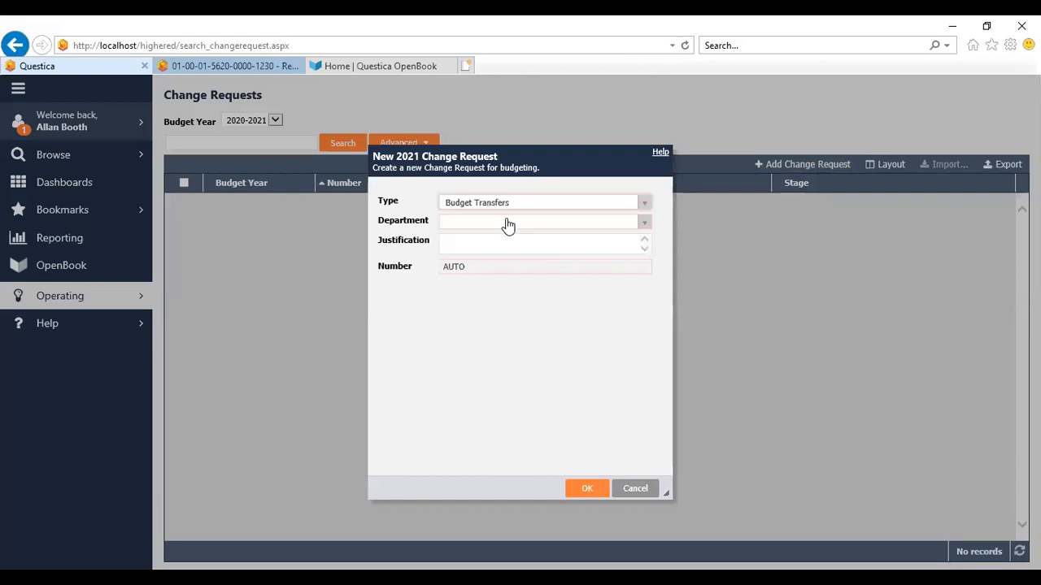
pyautogui.click(505, 221)
pyautogui.write('nurs')
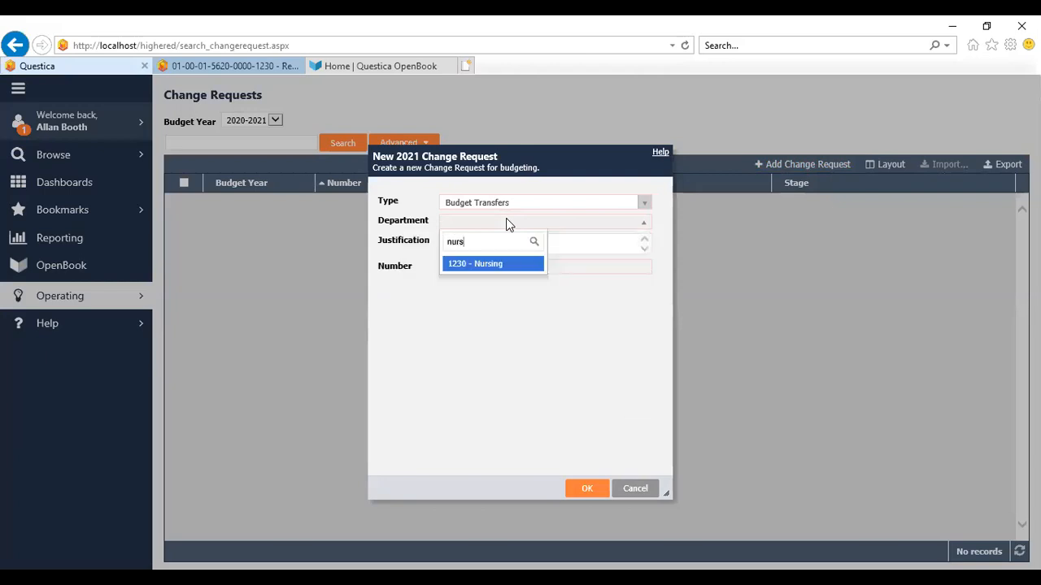
pyautogui.click(479, 268)
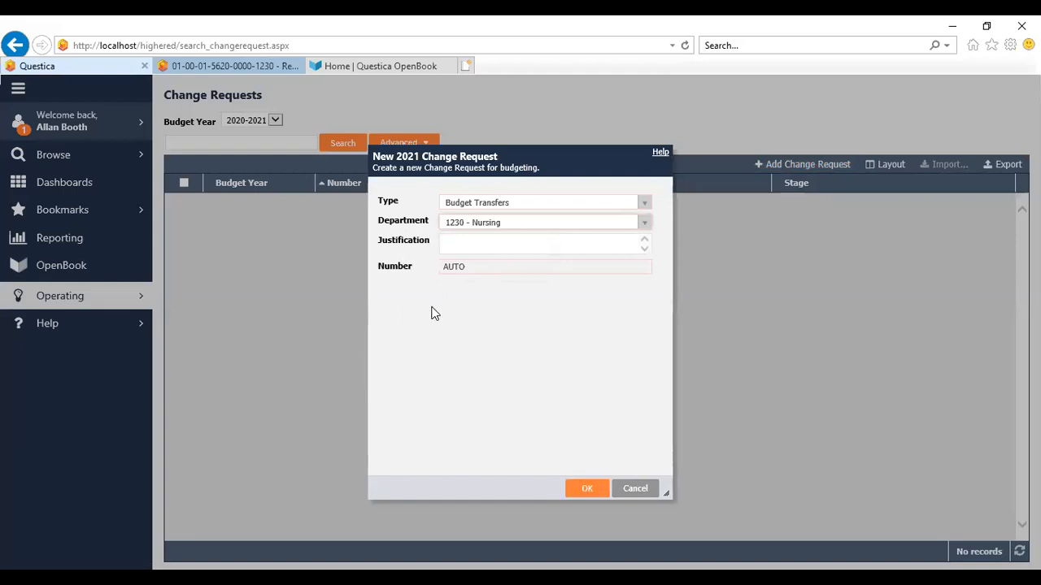
pyautogui.click(586, 489)
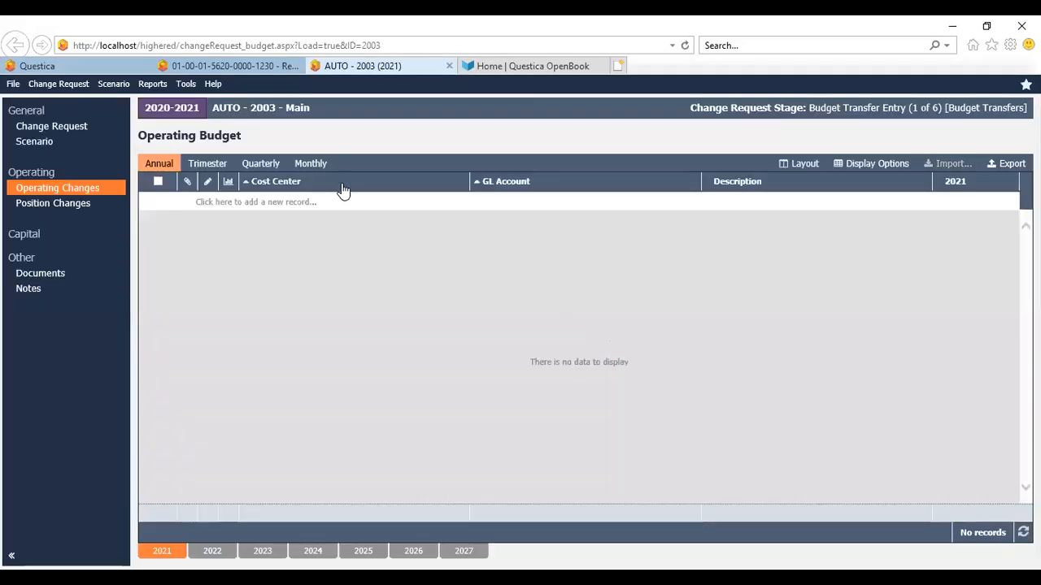
pyautogui.click(340, 208)
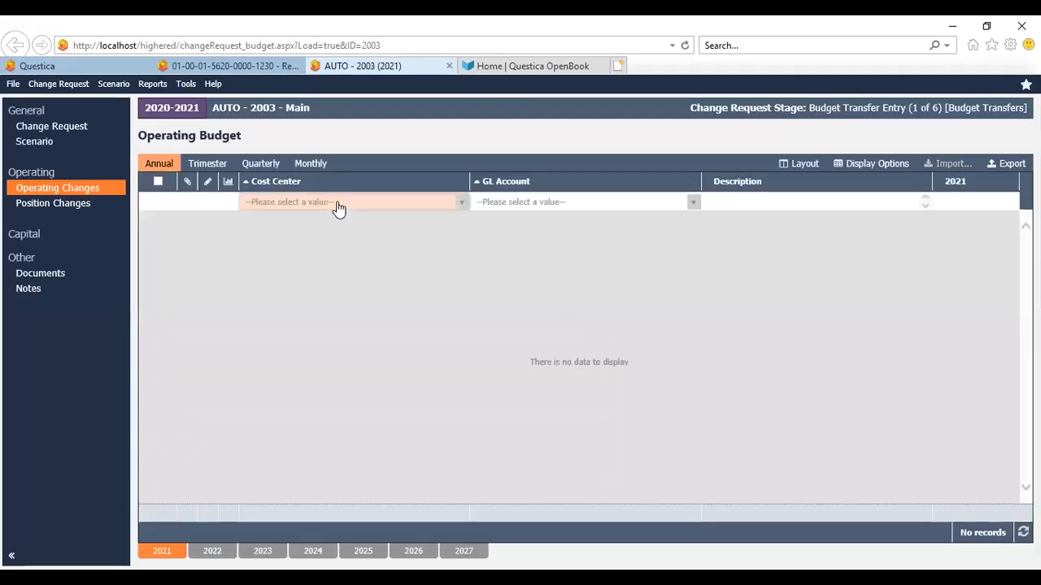
pyautogui.click(460, 204)
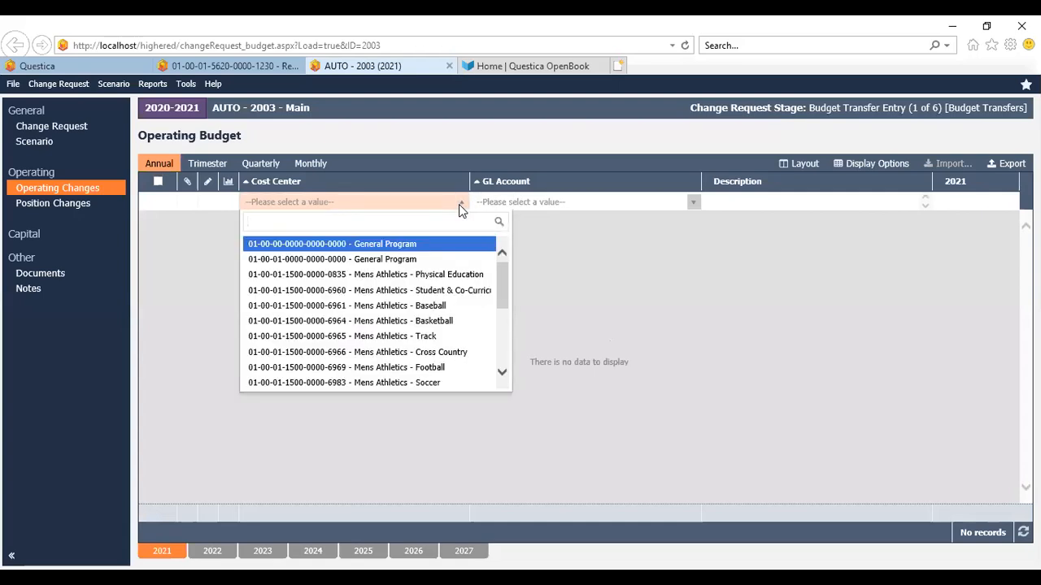
pyautogui.write('regi')
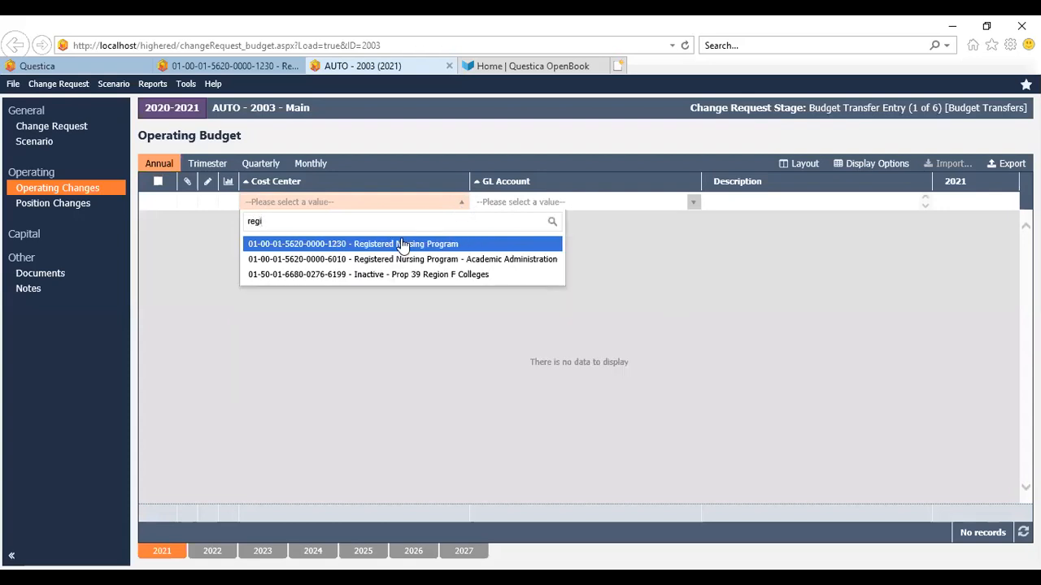
pyautogui.click(401, 244)
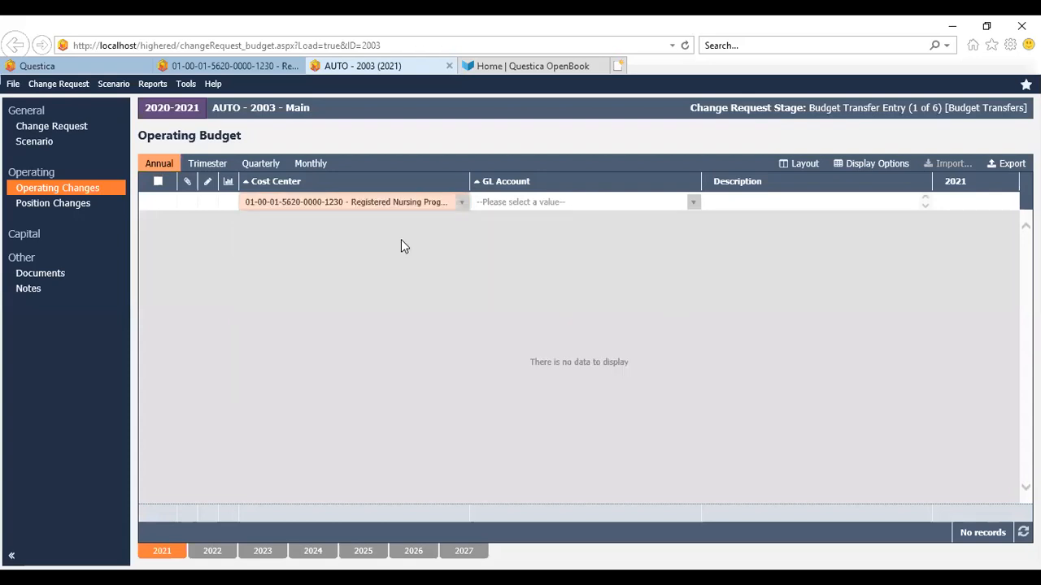
# Set the line's GL account to 520000 - Travel & Conference Expenses and its 2021 amount to -500, then save
pyautogui.click(694, 204)
pyautogui.write('trave')
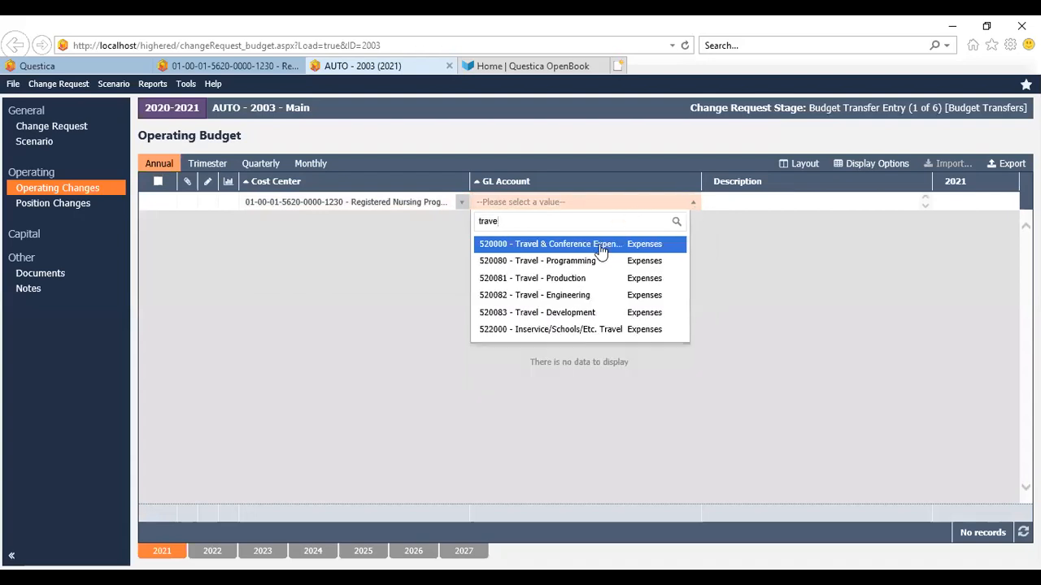
pyautogui.click(601, 252)
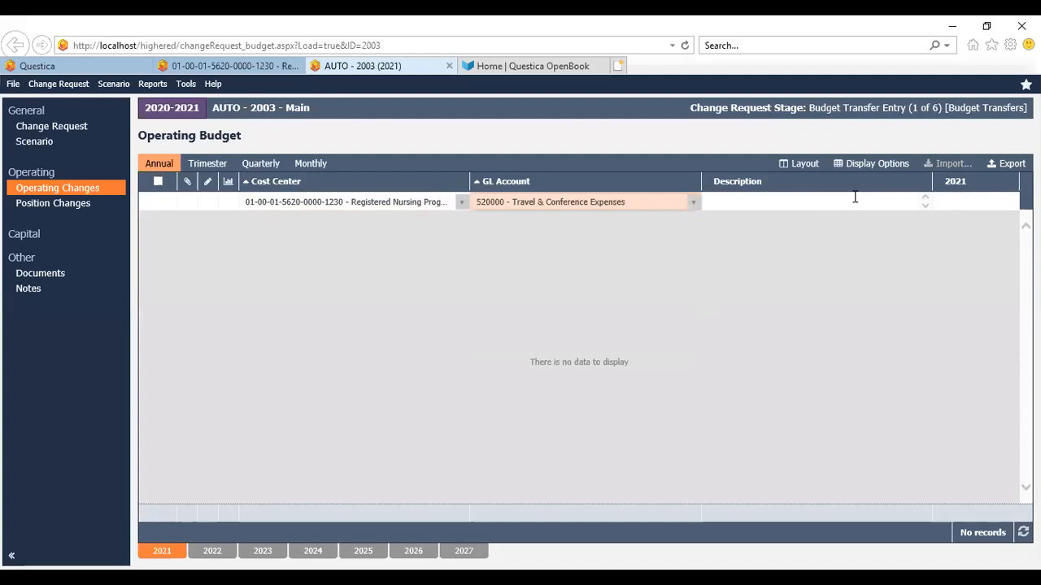
pyautogui.click(953, 200)
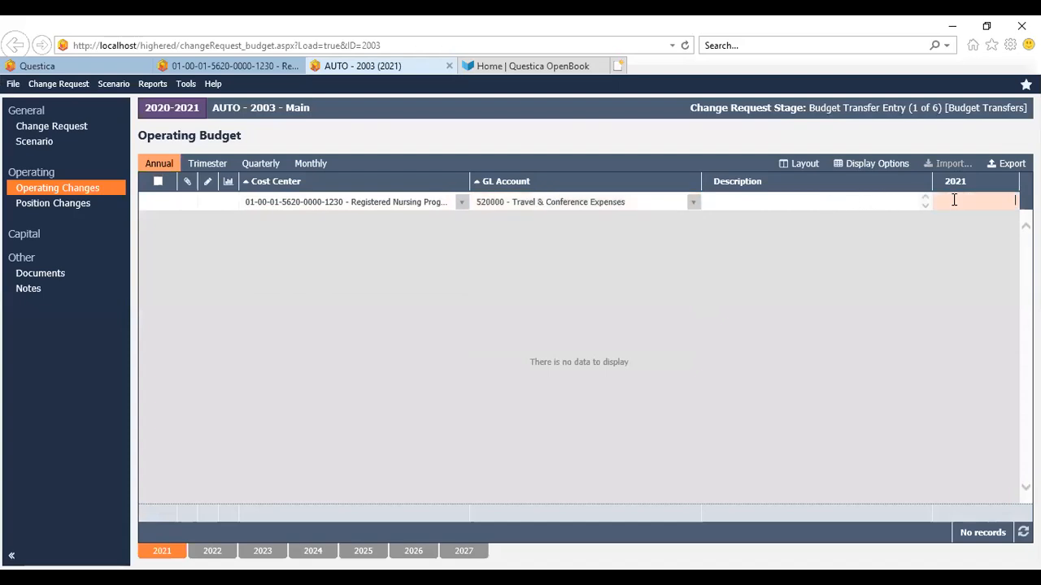
pyautogui.write('-500')
pyautogui.press('Return')
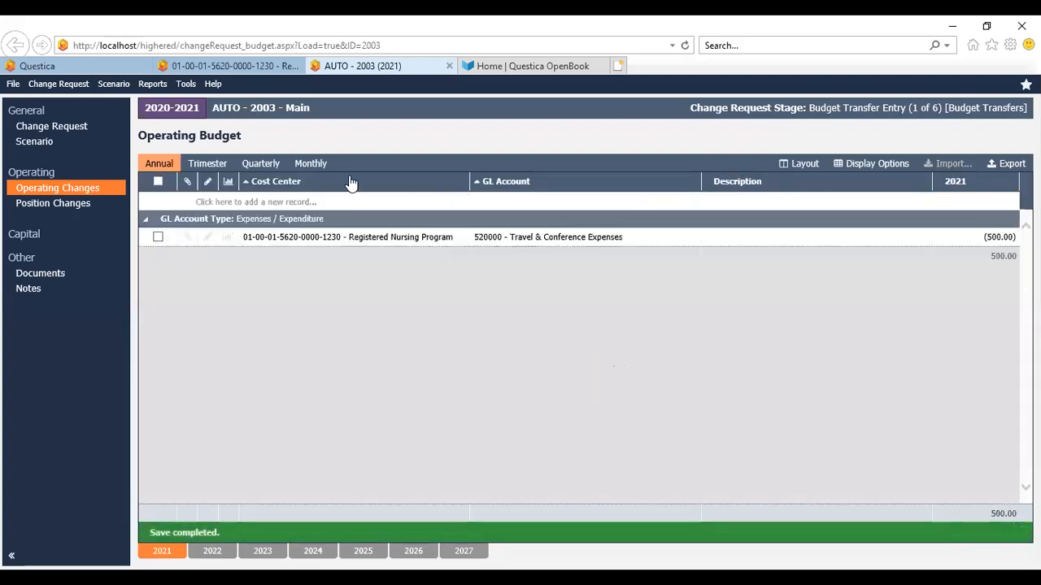
pyautogui.click(335, 206)
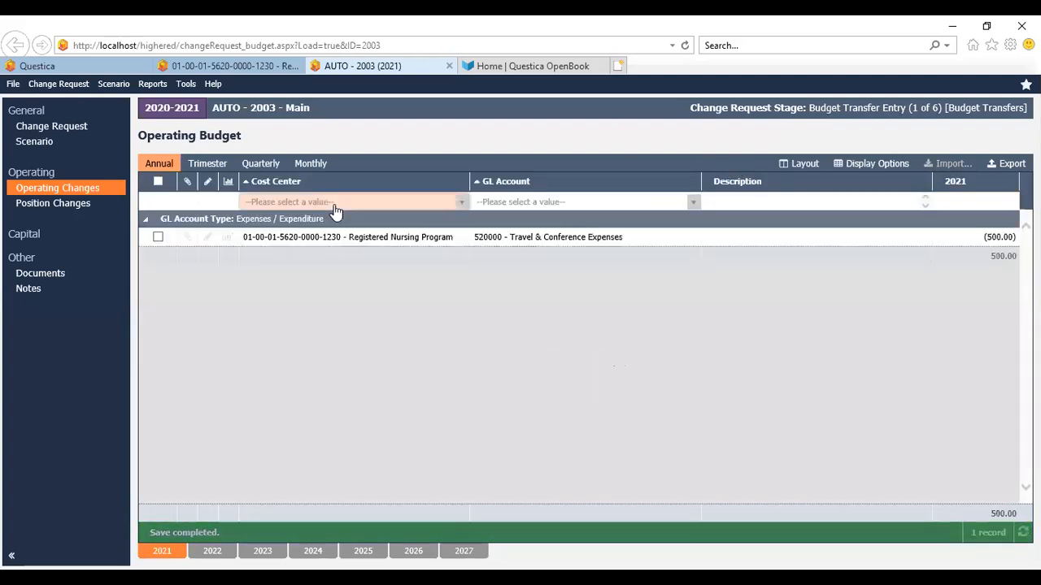
pyautogui.click(463, 204)
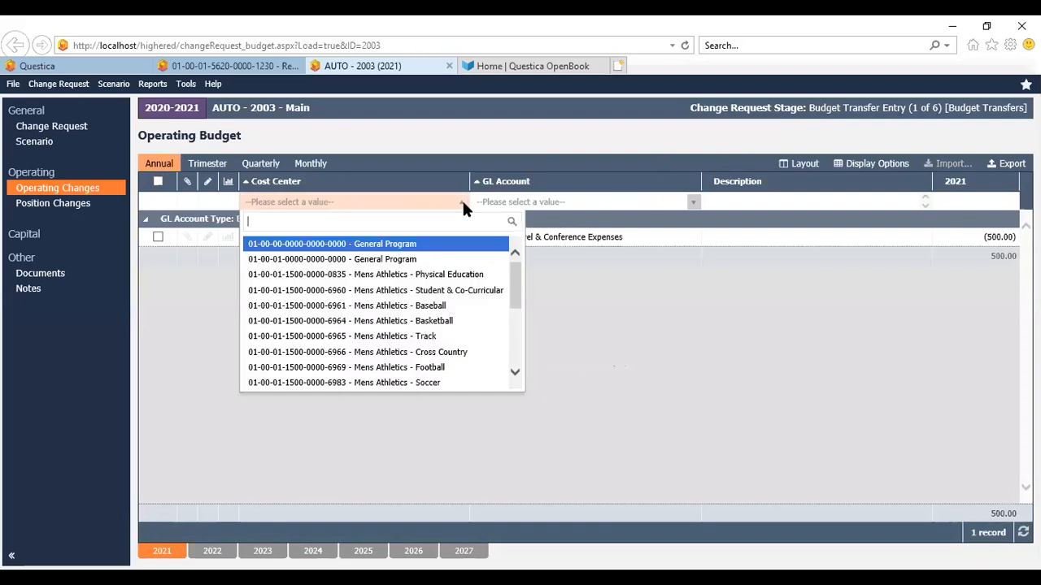
pyautogui.write('reg')
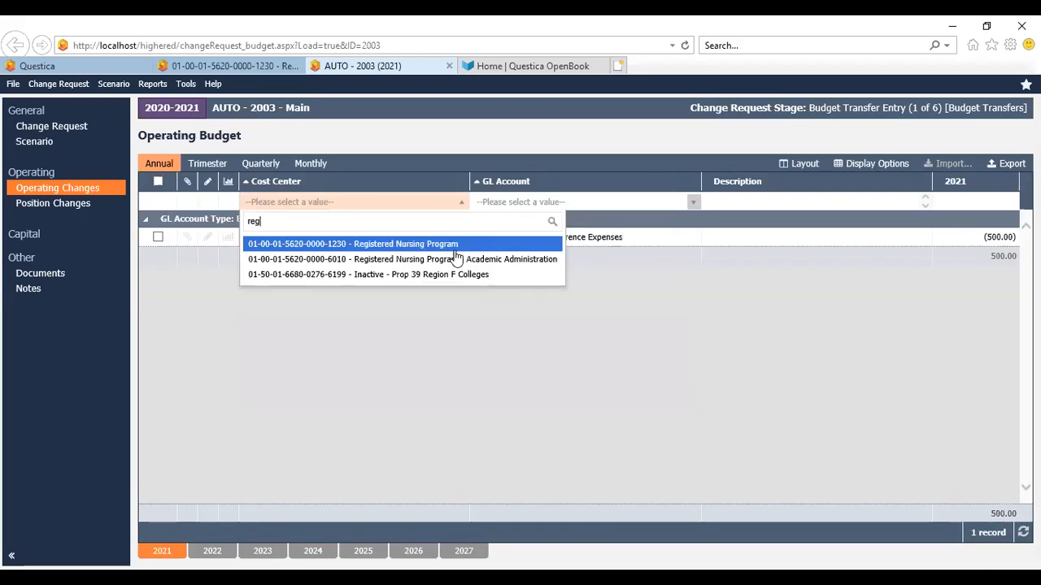
pyautogui.click(451, 245)
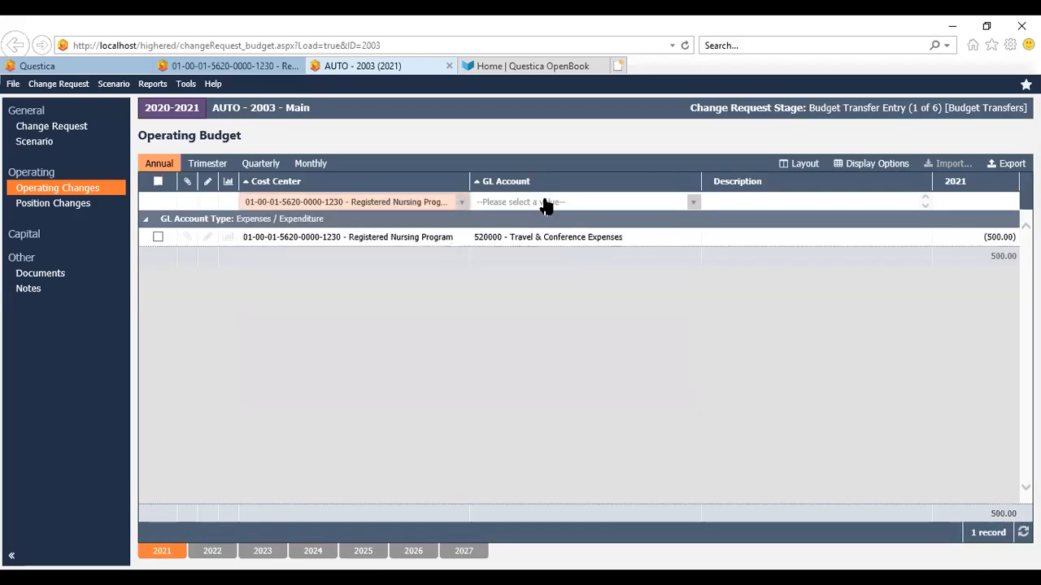
# Set the new line's GL account to 520083 - Travel - Development and its 2021 amount to 500
pyautogui.click(545, 204)
pyautogui.write('trave')
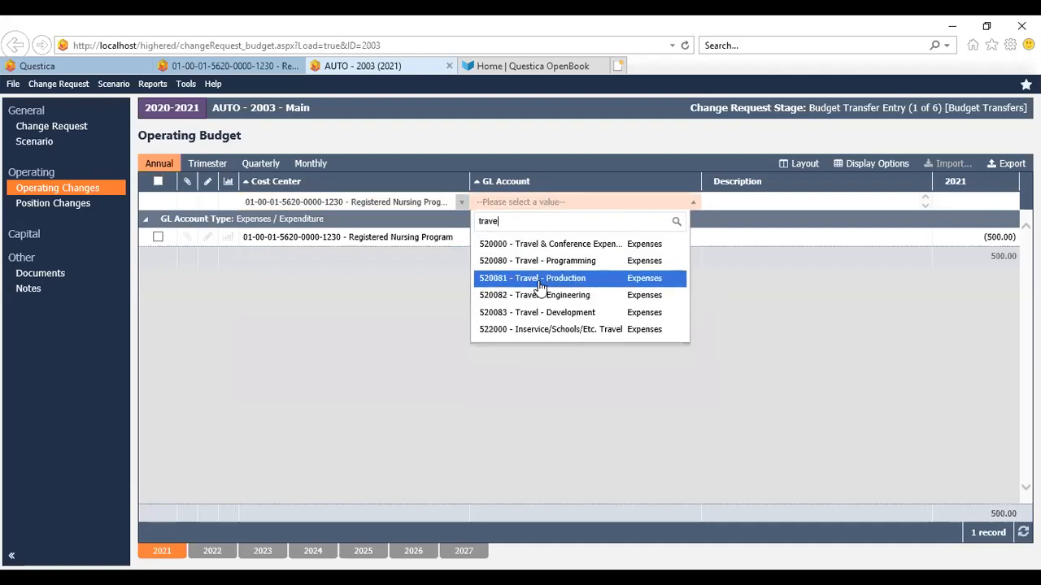
pyautogui.click(542, 314)
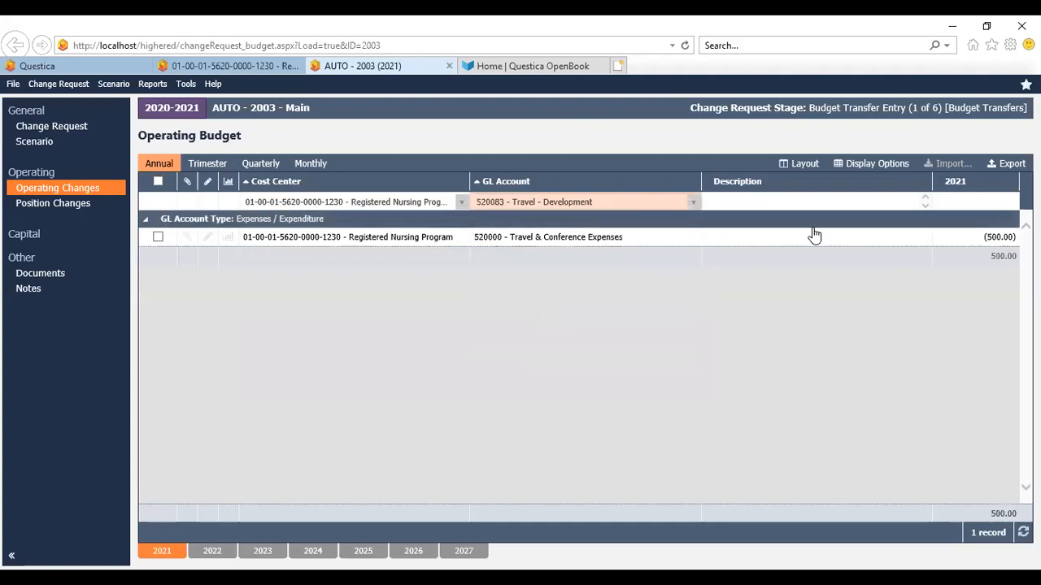
pyautogui.click(959, 203)
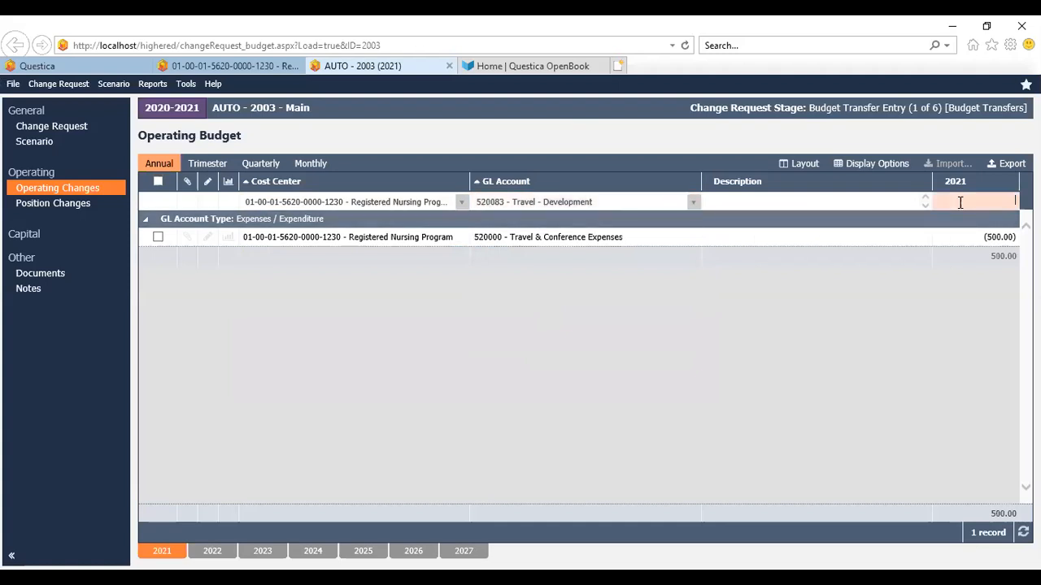
pyautogui.write('500')
pyautogui.press('Return')
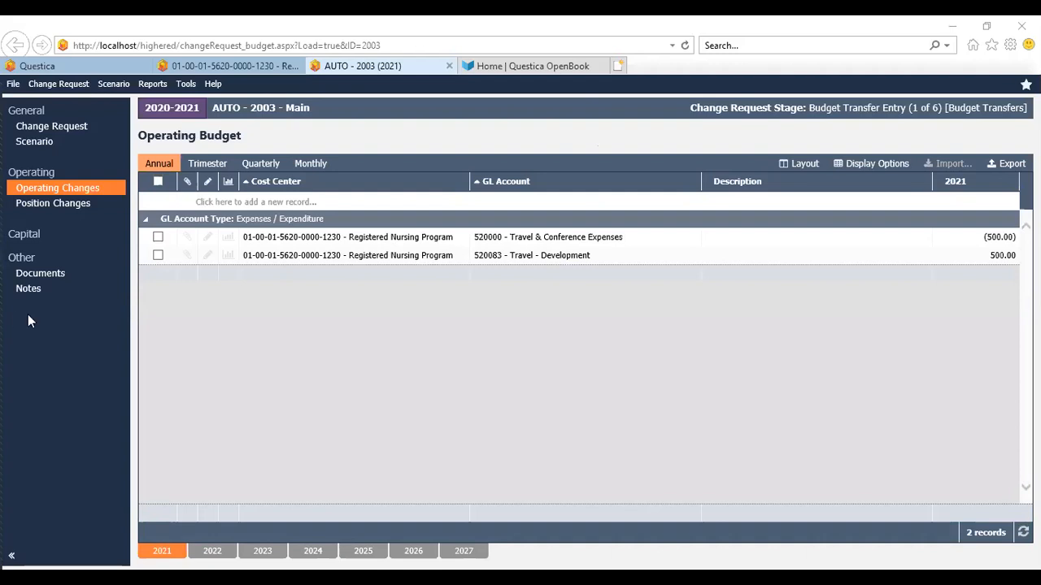
# Return to the main Questica tab and open the Report Center
pyautogui.click(108, 64)
pyautogui.click(53, 239)
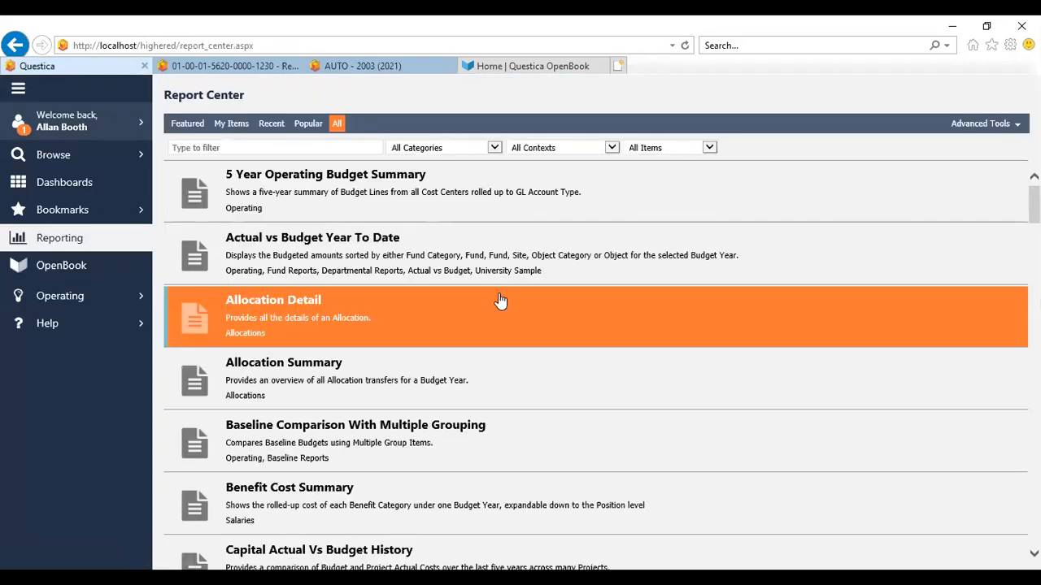
pyautogui.scroll(-3, 378, 348)
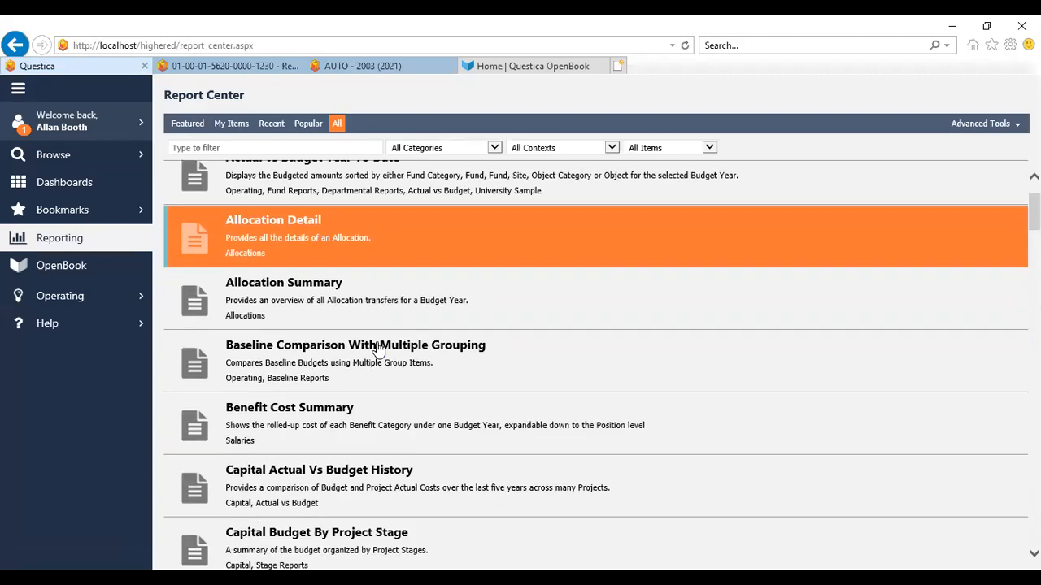
pyautogui.scroll(3, 376, 348)
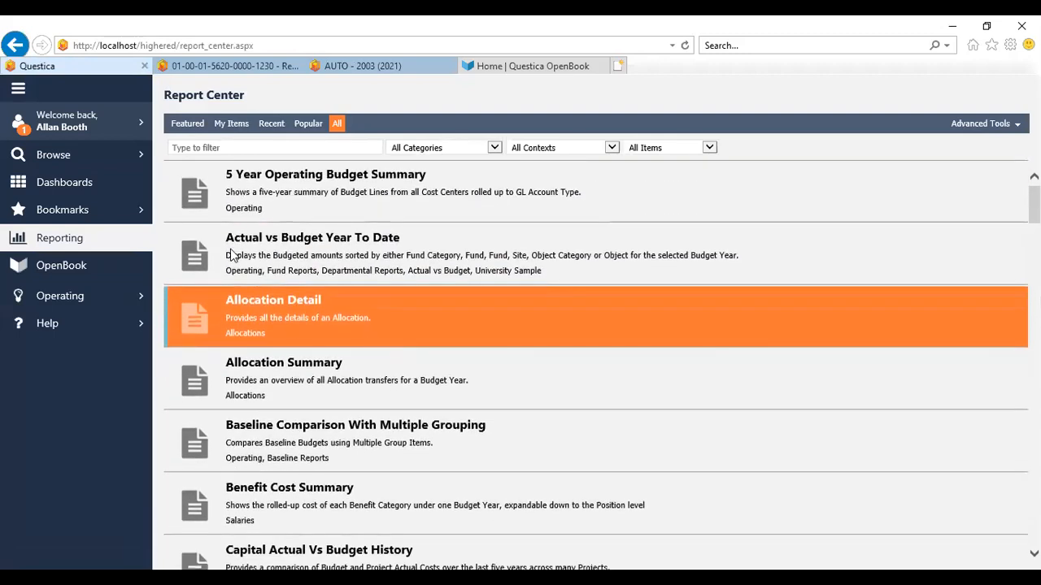
# Filter the reports by 'actu' and run the Actual vs Budget Year To Date report
pyautogui.click(253, 147)
pyautogui.write('actu')
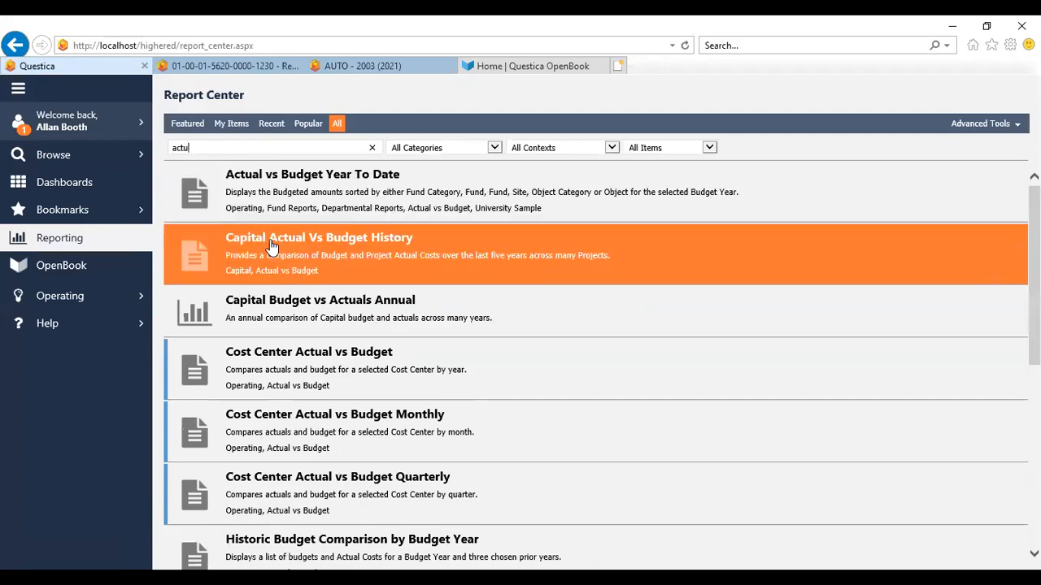
pyautogui.click(274, 193)
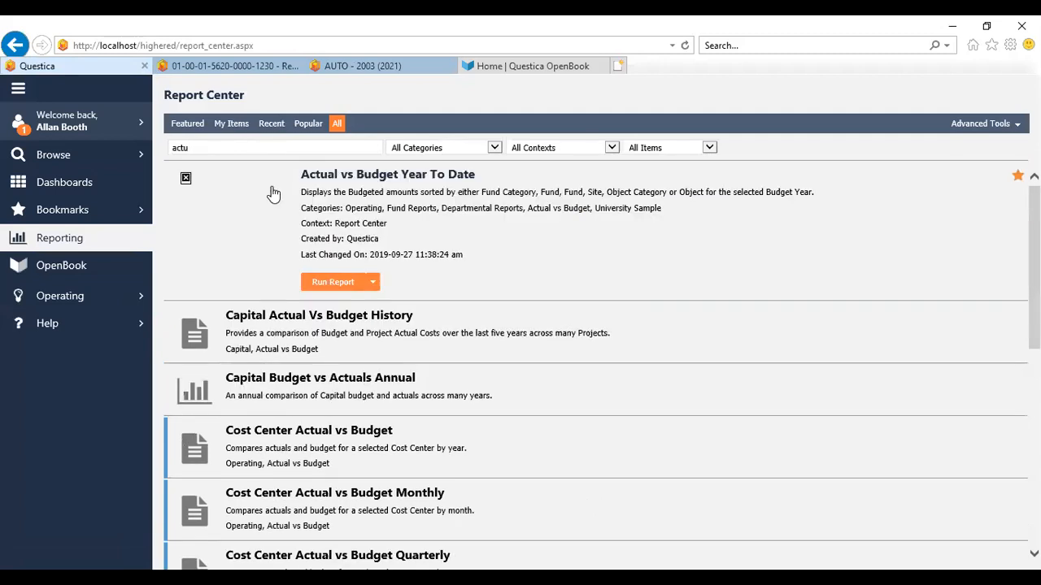
pyautogui.click(333, 282)
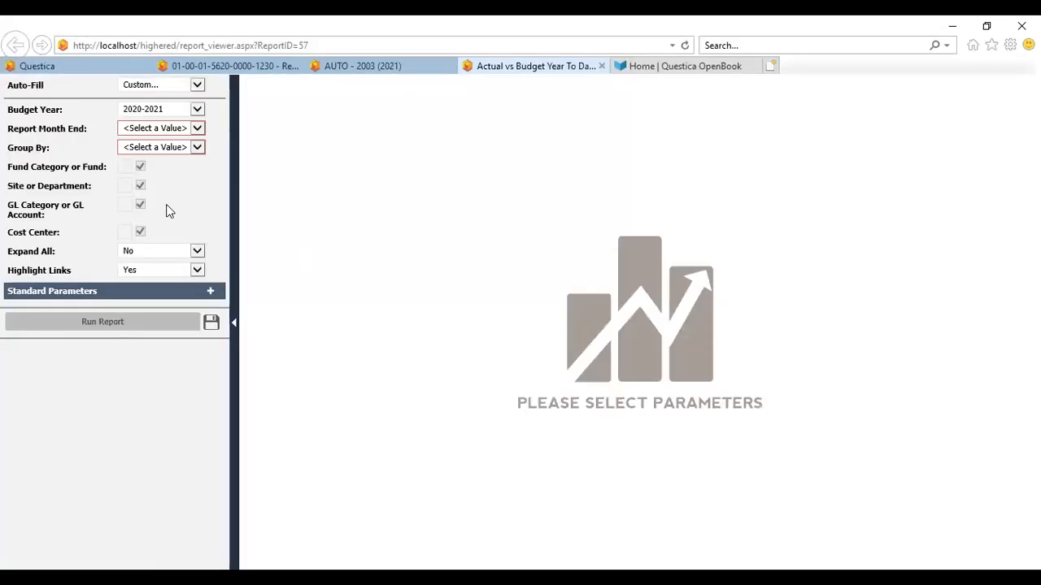
# Auto-fill the report parameters with Last Run and run the report
pyautogui.click(199, 86)
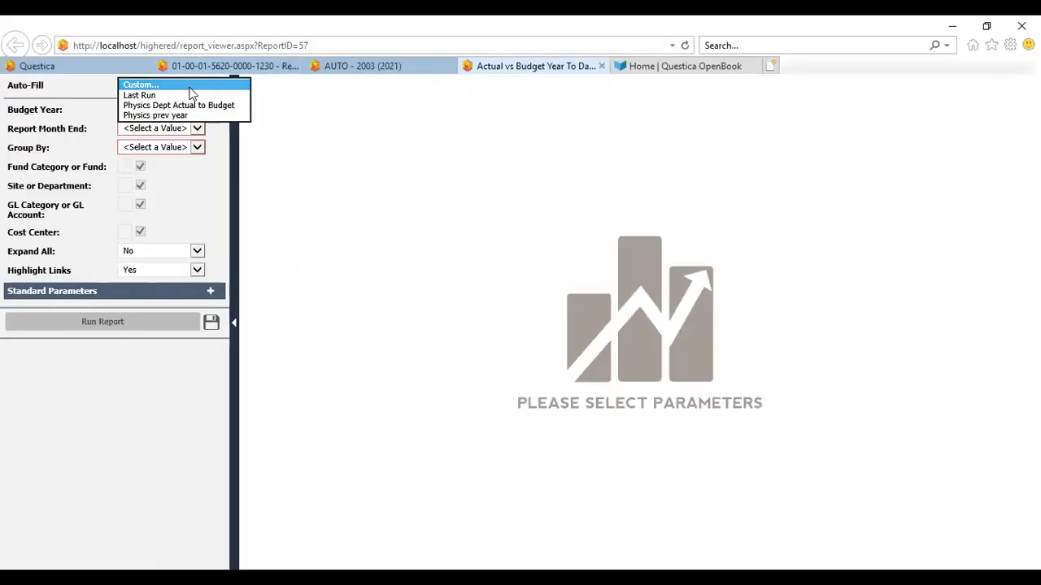
pyautogui.click(168, 96)
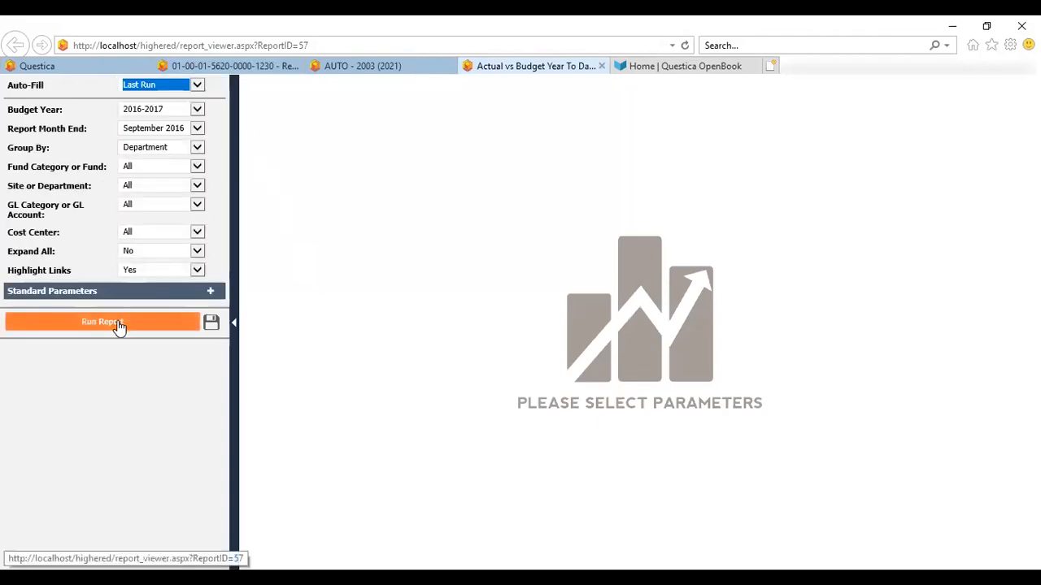
pyautogui.click(118, 324)
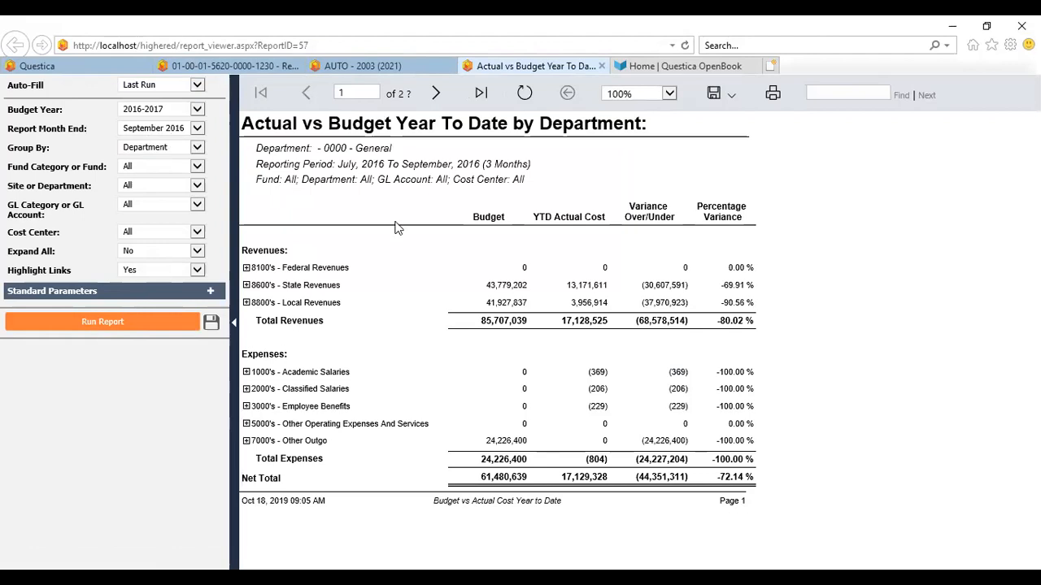
# Page through the report, expand 8600's - State Revenues and drill into the 861100 - Principal Apportionment actual costs
pyautogui.click(446, 104)
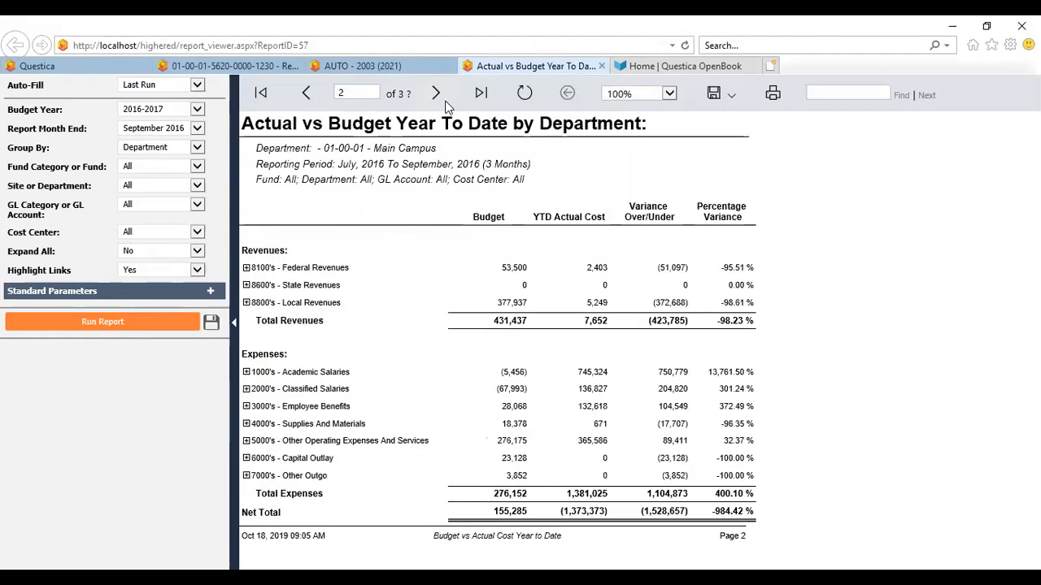
pyautogui.click(306, 93)
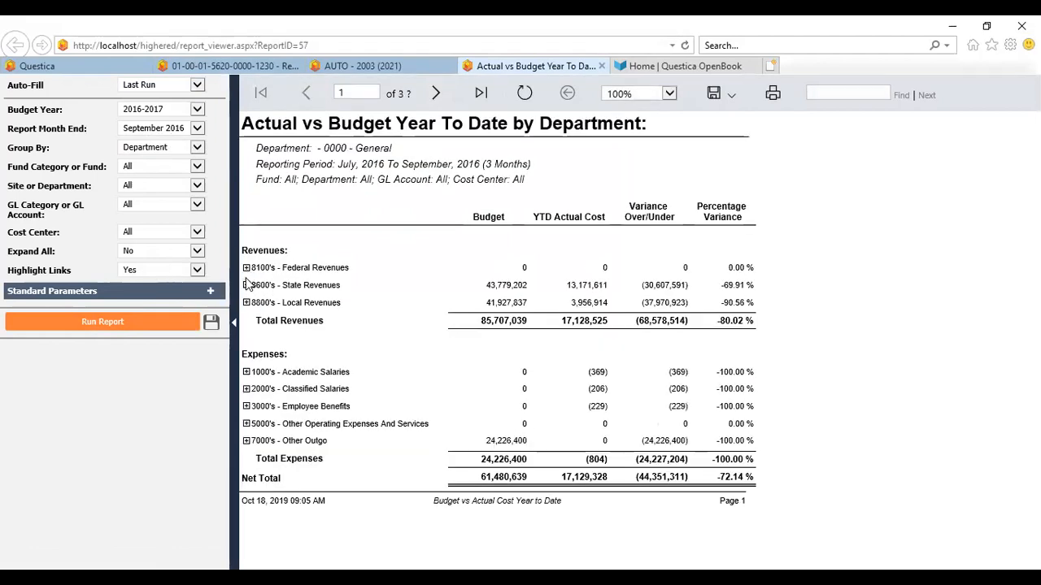
pyautogui.click(247, 286)
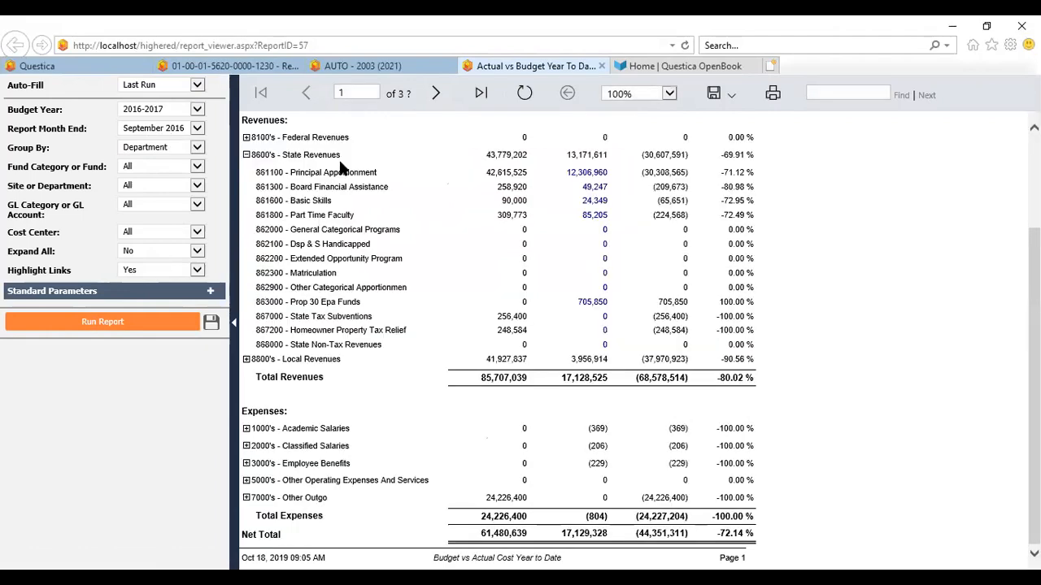
pyautogui.click(593, 173)
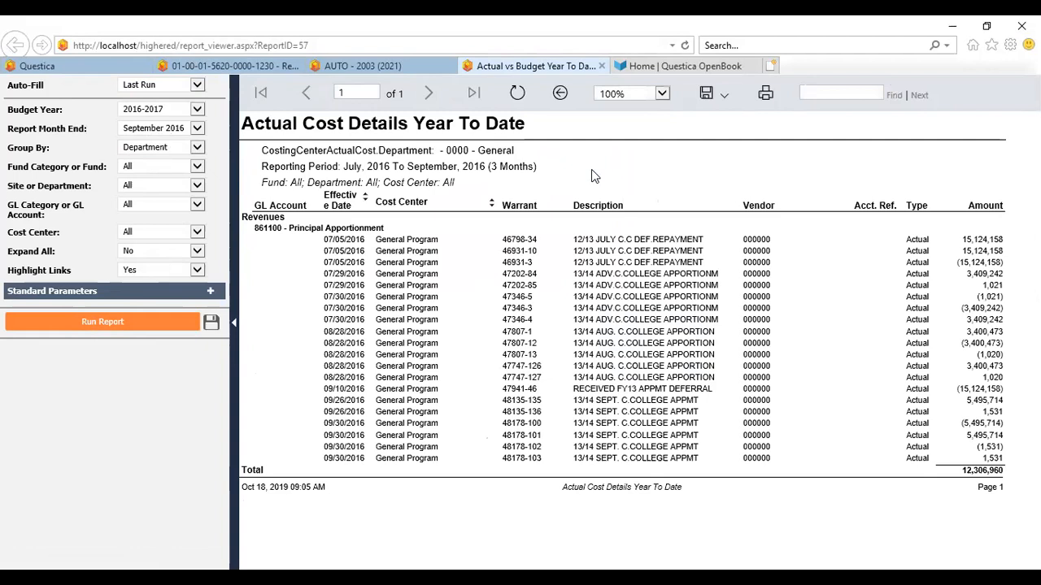
# Back in the Report Center, limit the list to Smart Reports Only
pyautogui.click(117, 69)
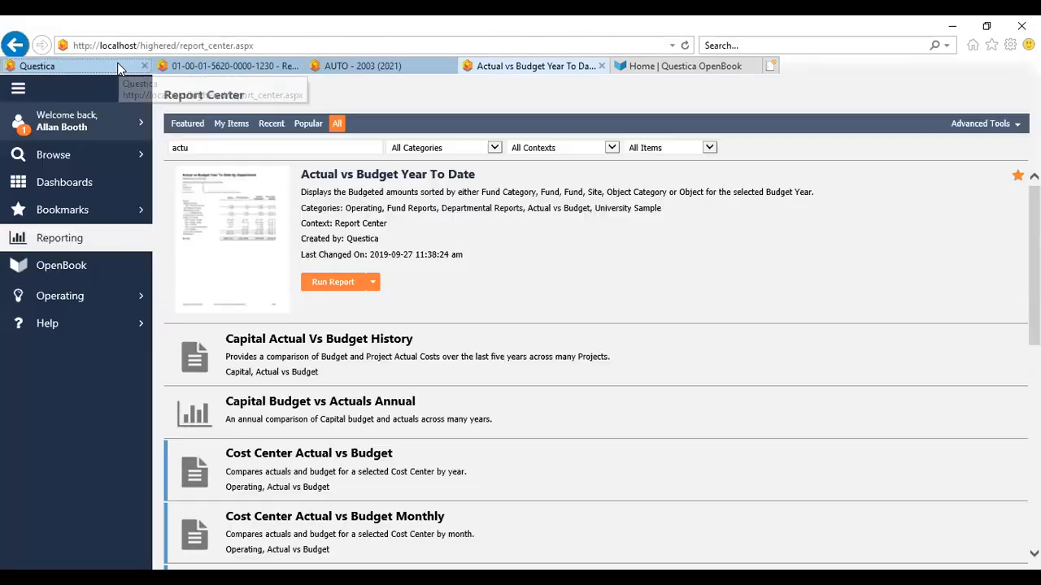
pyautogui.click(709, 149)
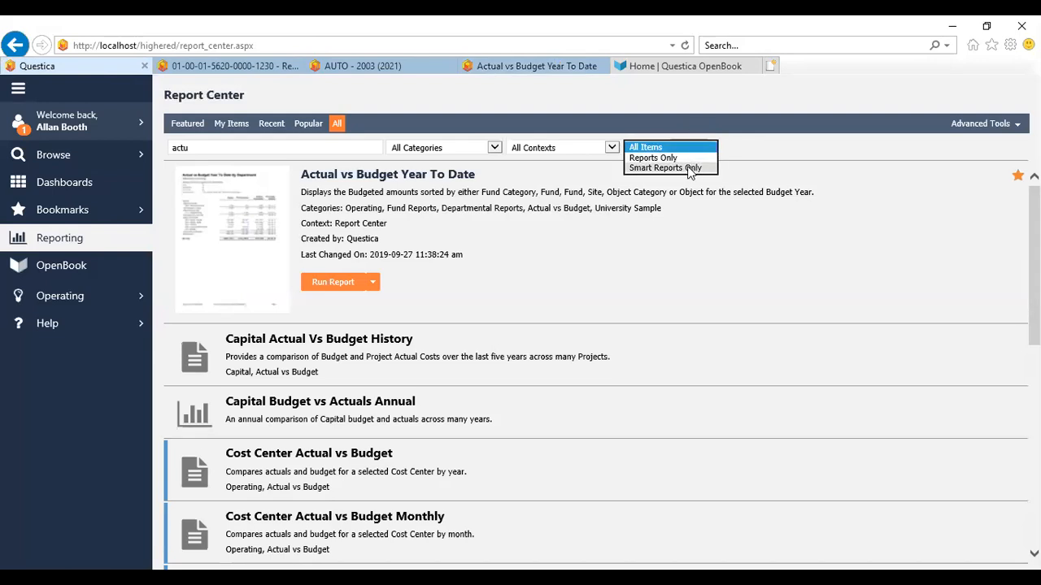
pyautogui.click(688, 169)
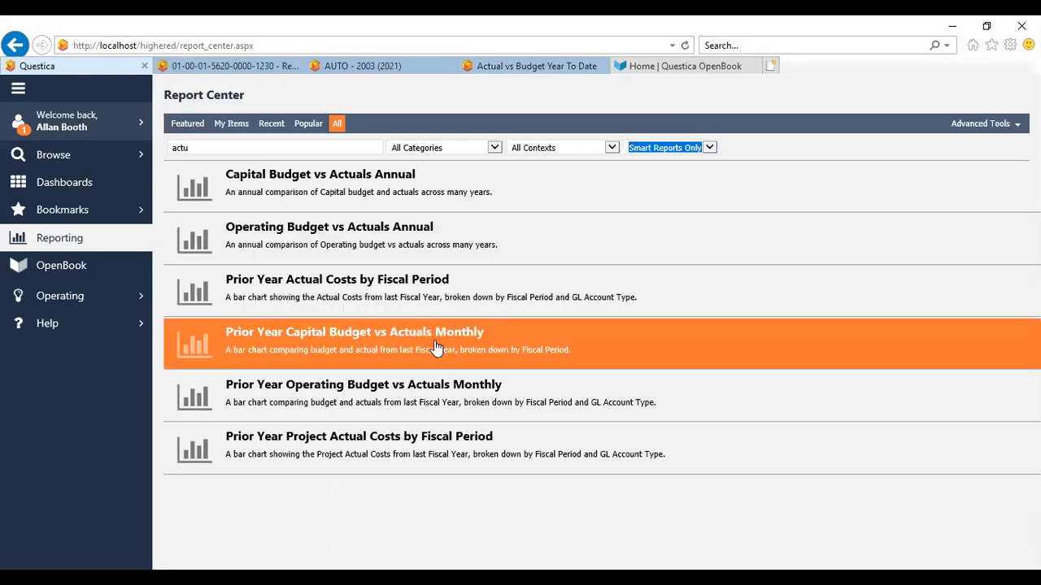
# Open the Prior Year Operating Budget vs Actuals Monthly smart report
pyautogui.click(436, 347)
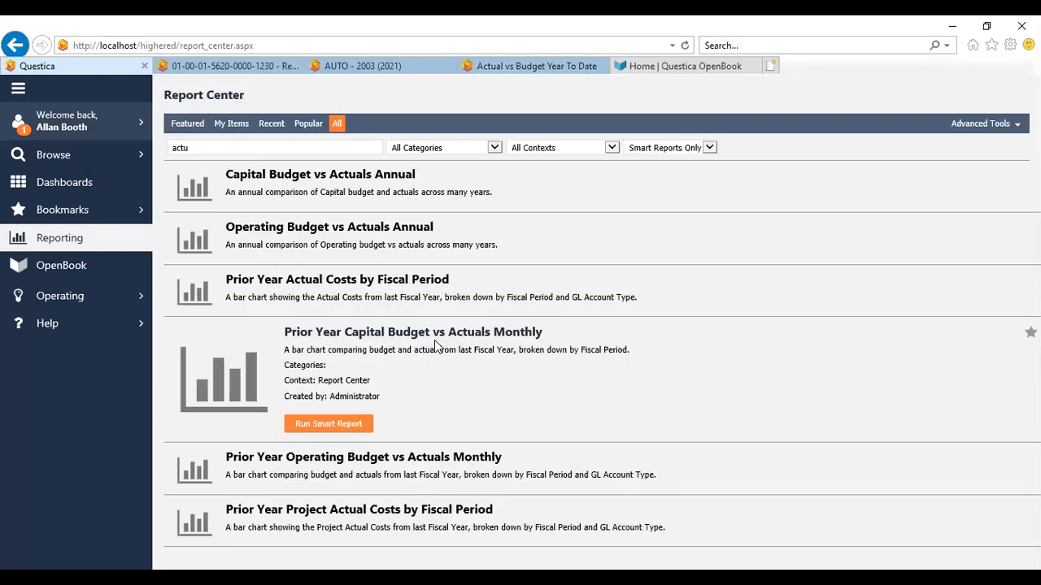
pyautogui.click(387, 493)
pyautogui.click(346, 480)
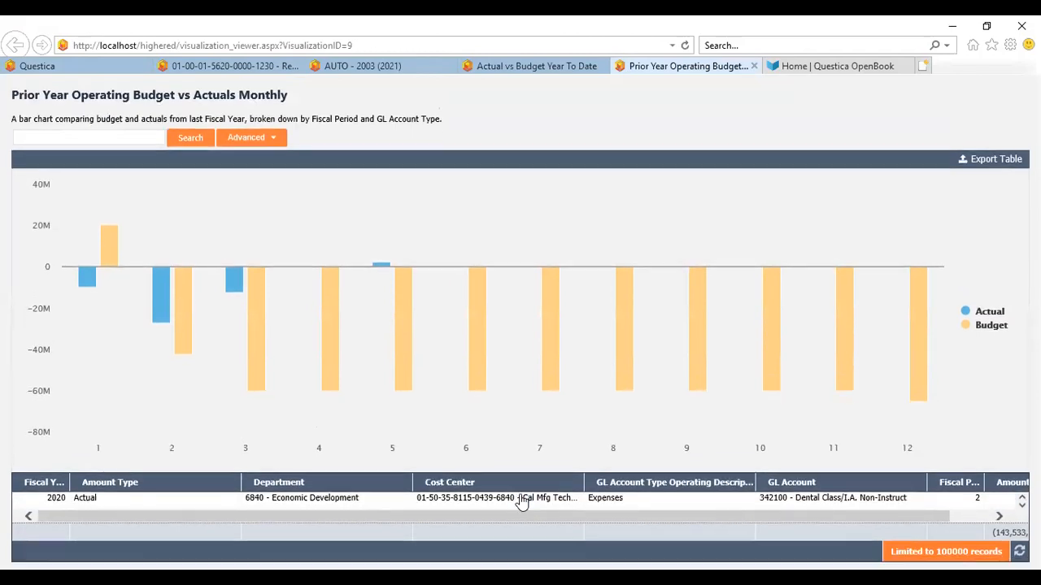
pyautogui.moveTo(555, 382)
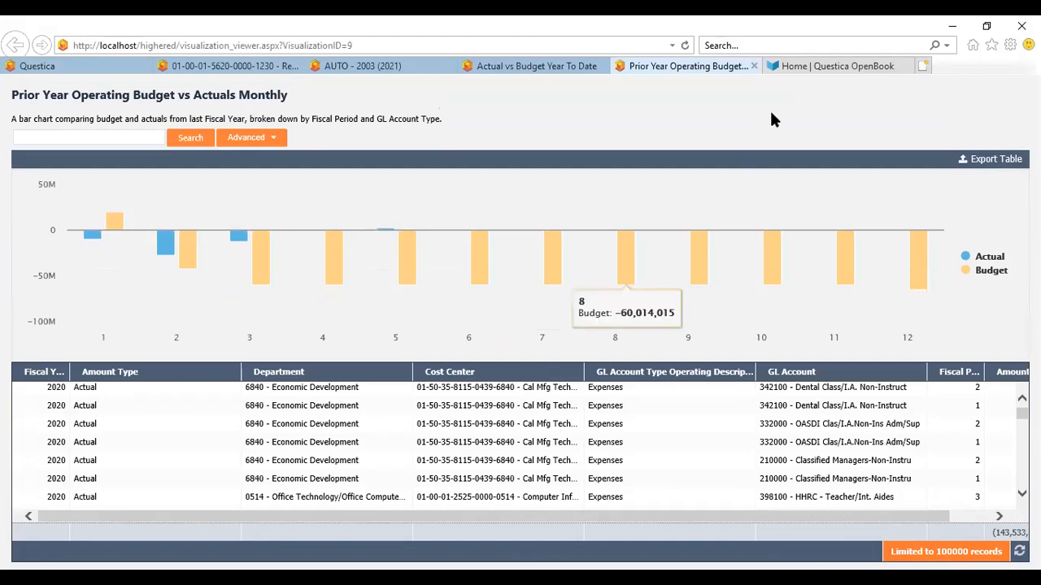
# Switch to the Questica OpenBook tab and open the Budget to Actual visualization
pyautogui.hotkey('ctrl', 'Tab')
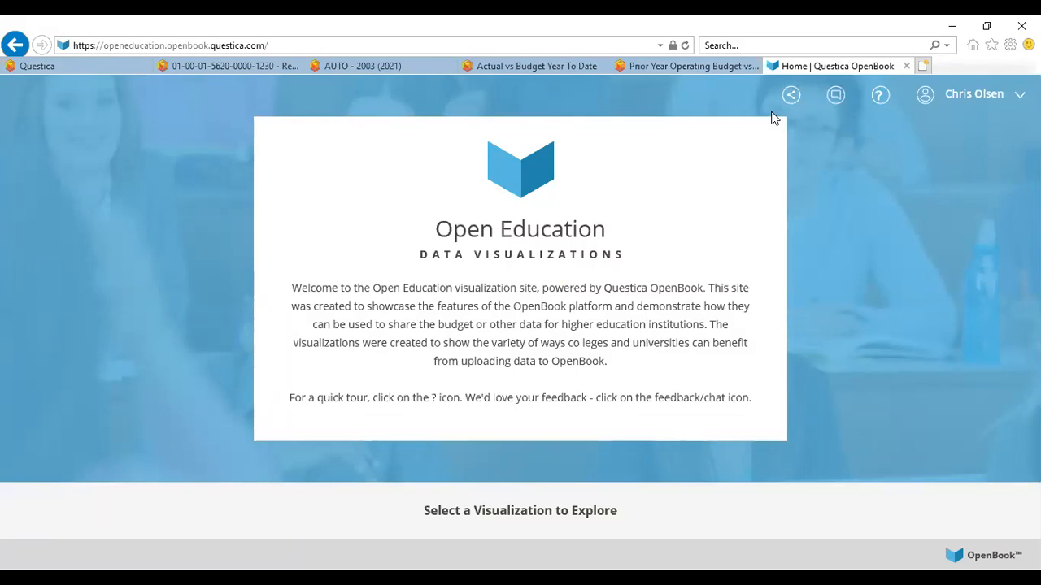
pyautogui.scroll(-3, 774, 119)
pyautogui.scroll(-2, 774, 118)
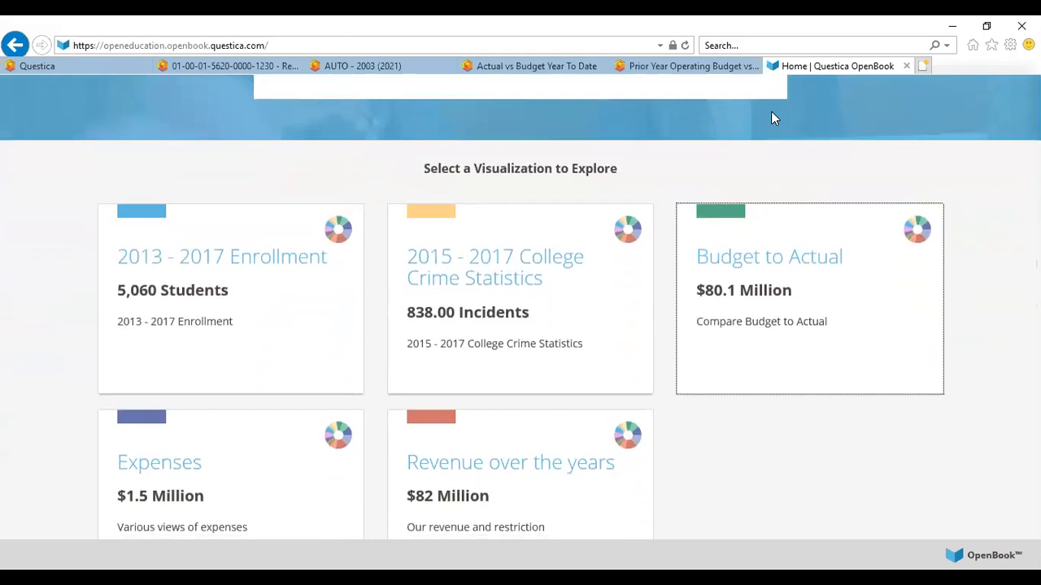
pyautogui.click(812, 269)
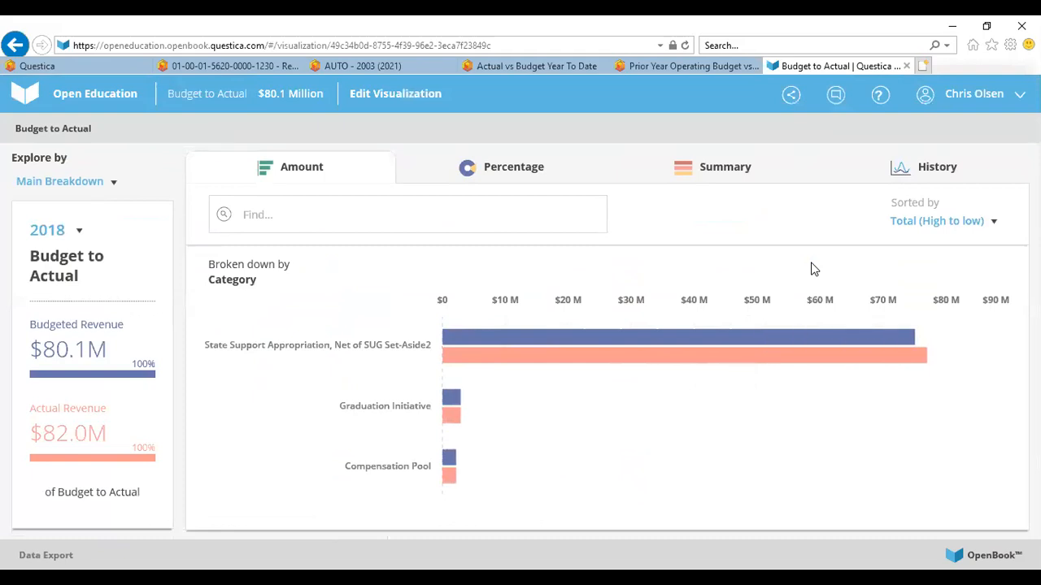
# Drill into the State Support Appropriation, Net of SUG Set-Aside2 category
pyautogui.click(353, 348)
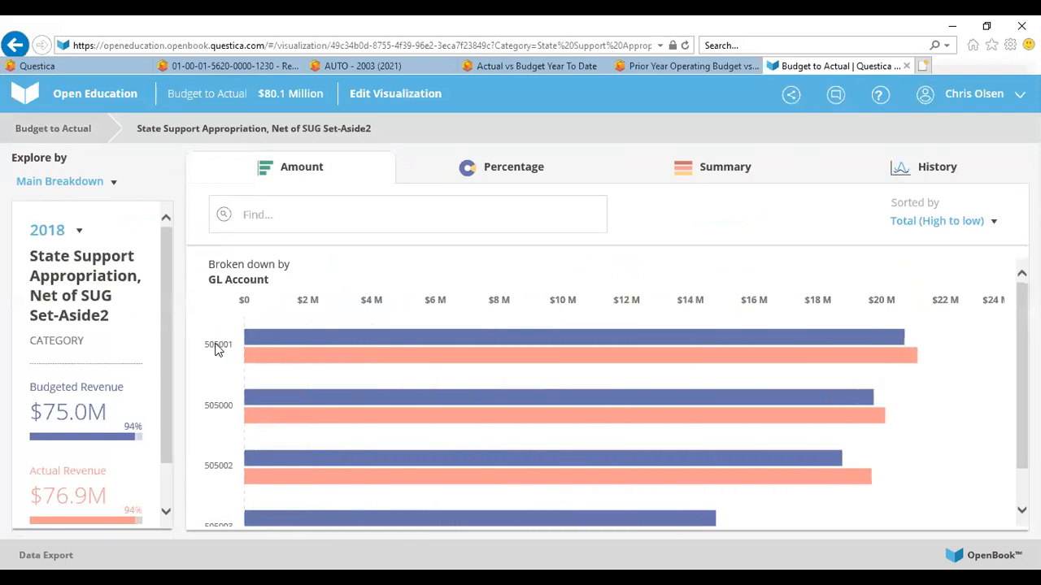
pyautogui.moveTo(255, 329)
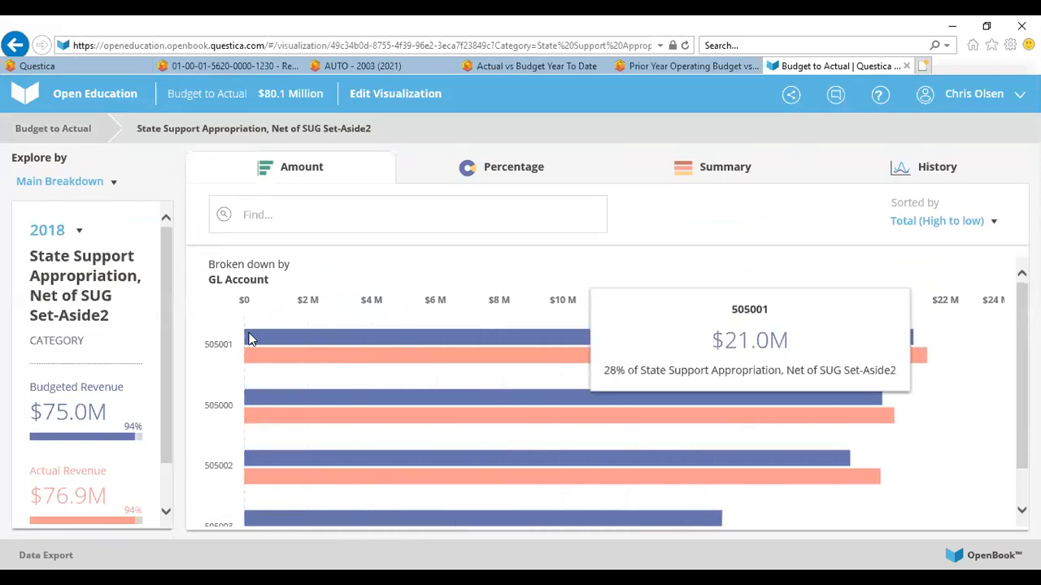
# Check the Explore by options and switch the visualization's year to 2107
pyautogui.click(118, 190)
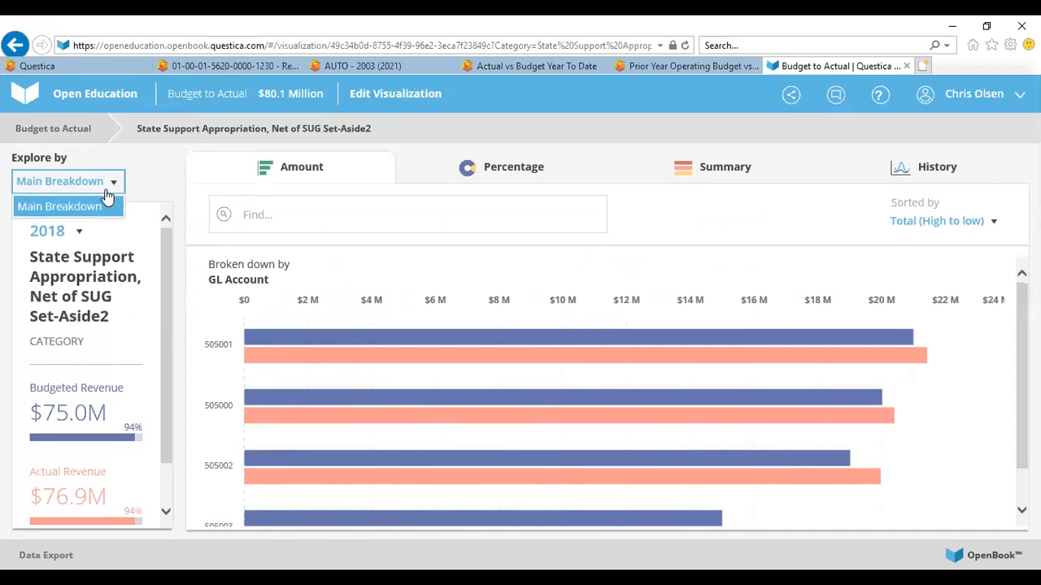
pyautogui.click(146, 182)
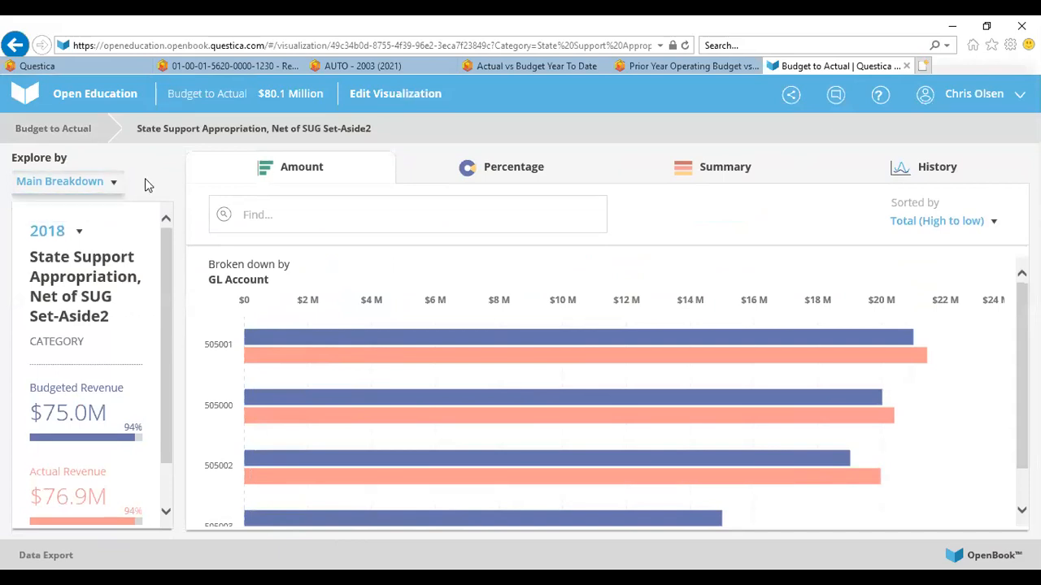
pyautogui.click(79, 231)
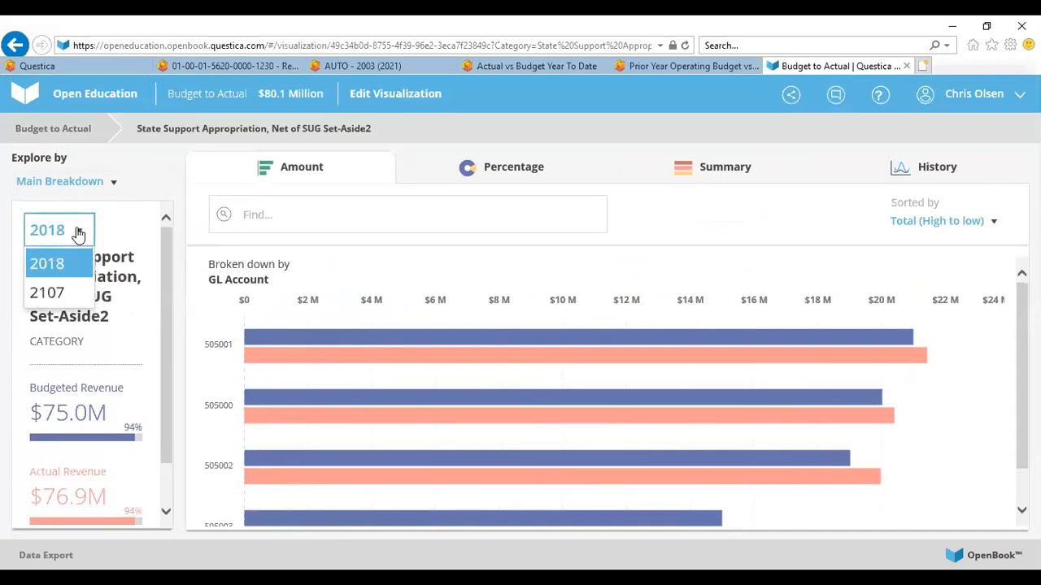
pyautogui.click(57, 292)
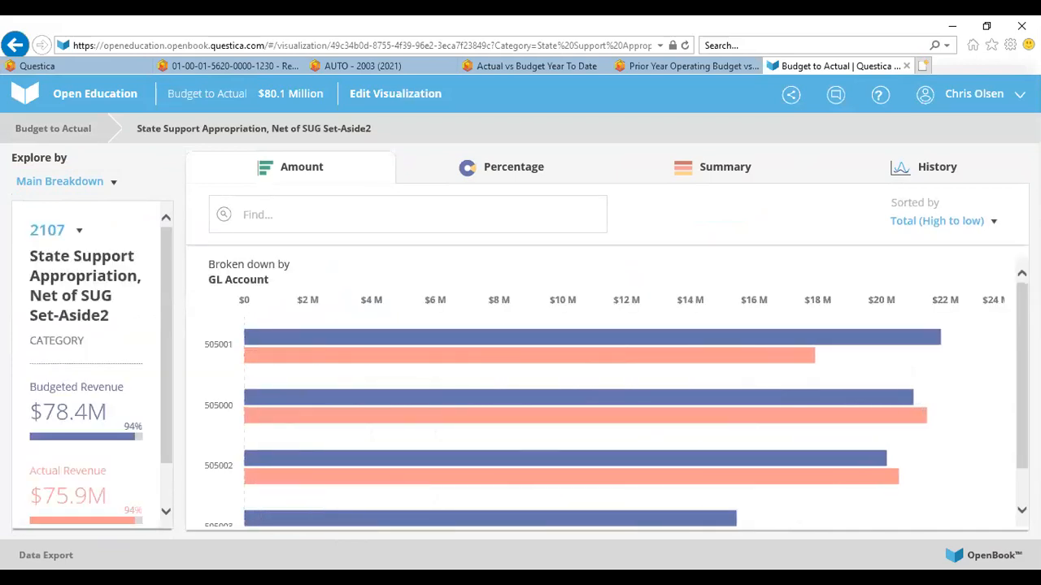